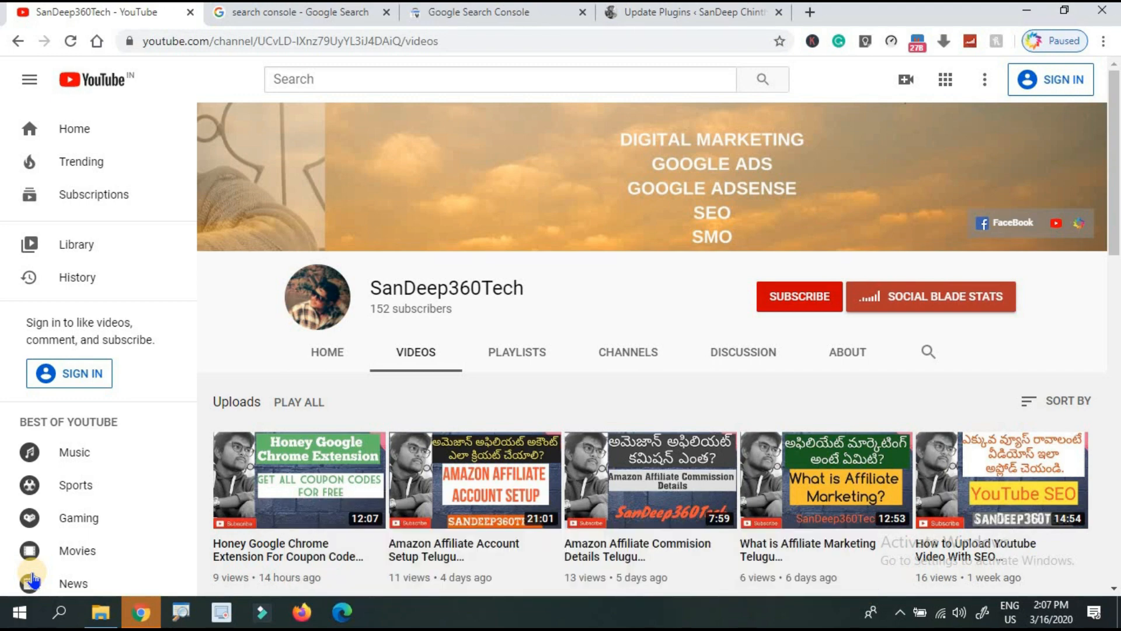
Step: Open Google Search Console, start the sign-in with the channel's Google account, and enter the account password
left_click(251, 12)
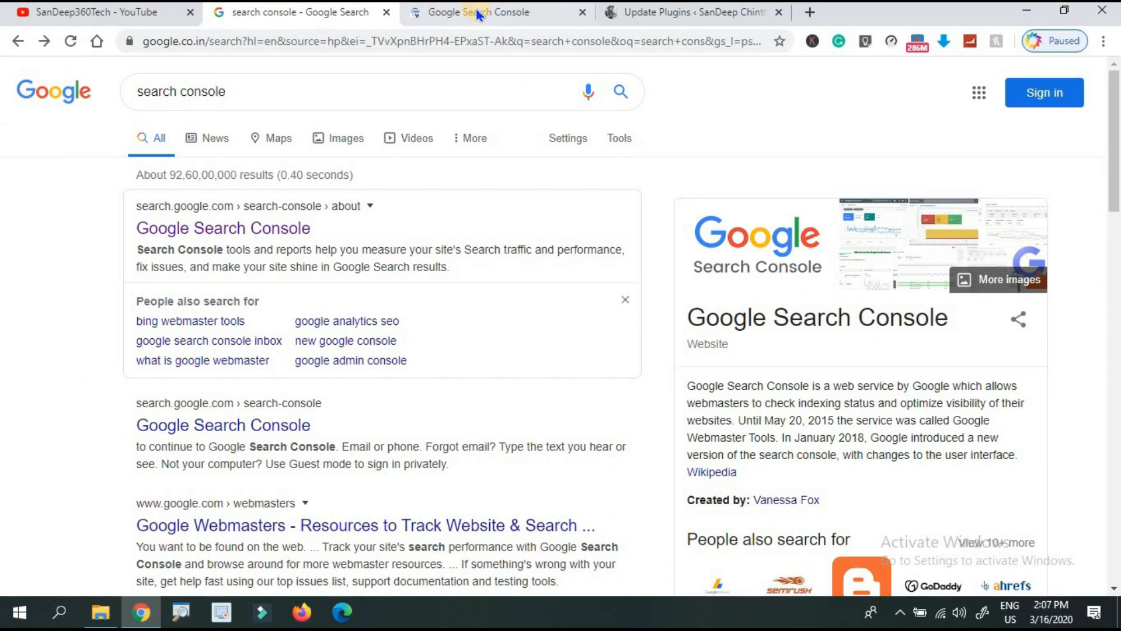
left_click(478, 14)
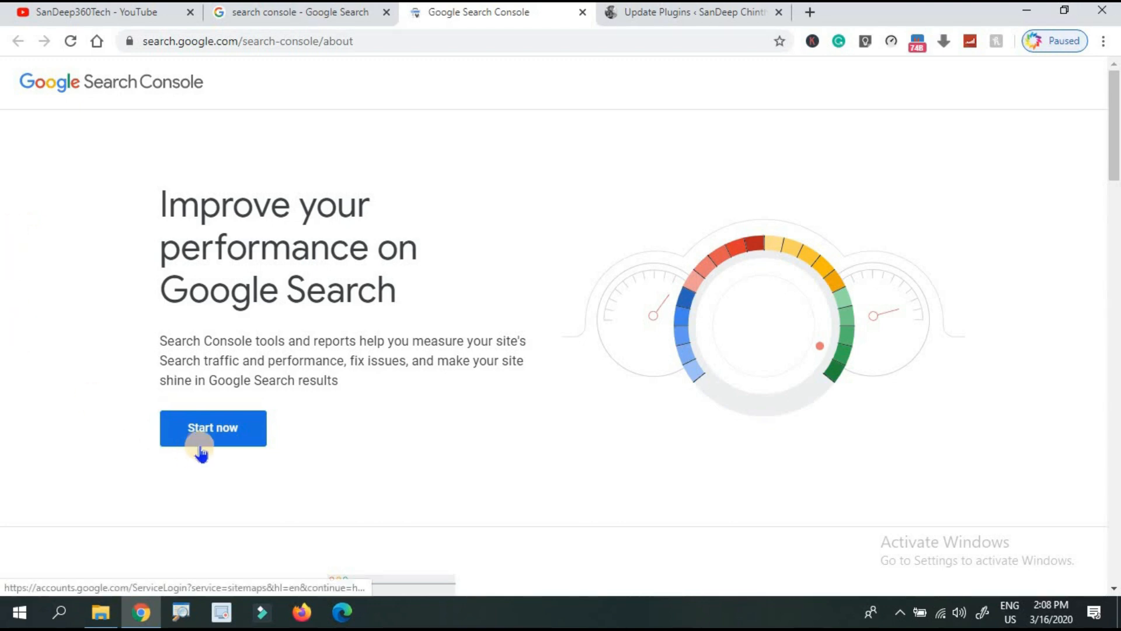
left_click(200, 444)
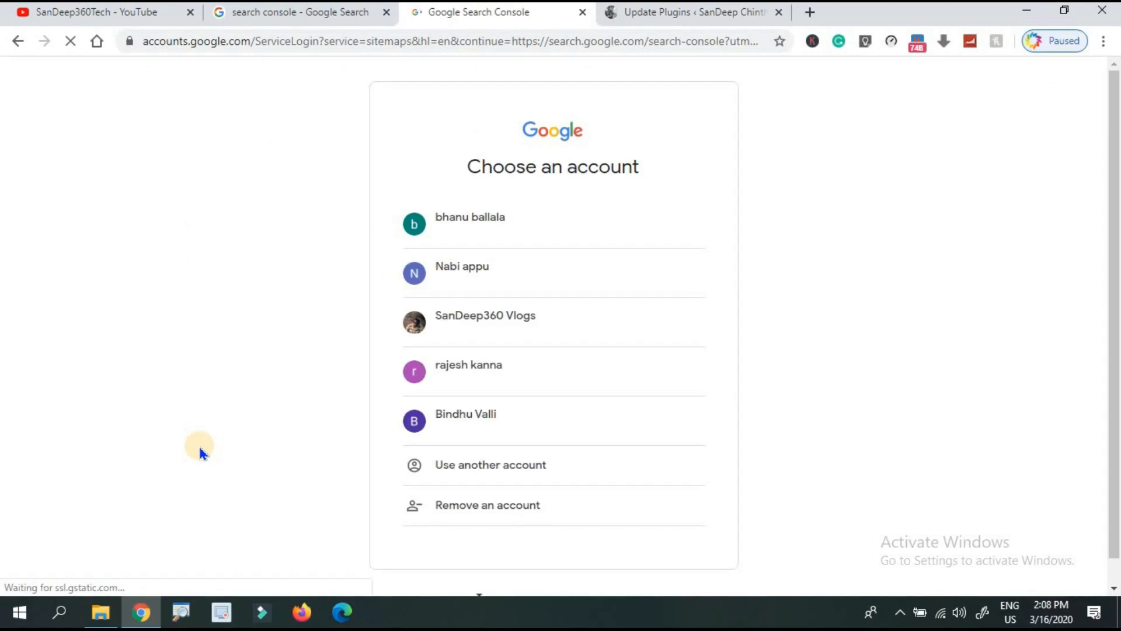
left_click(491, 345)
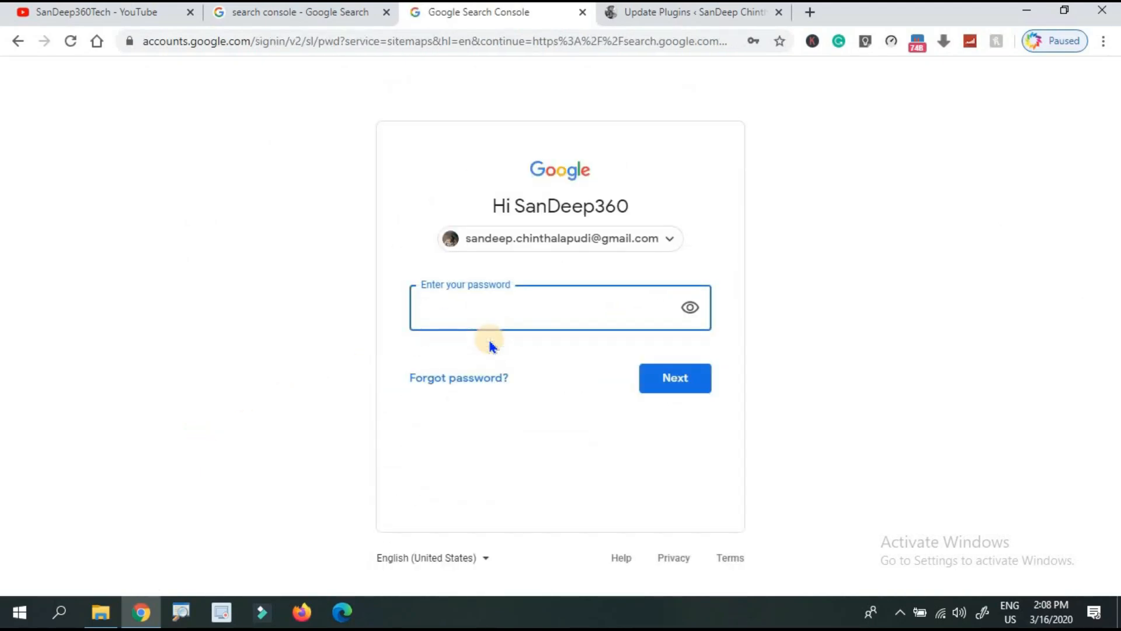
type("***********")
left_click(672, 378)
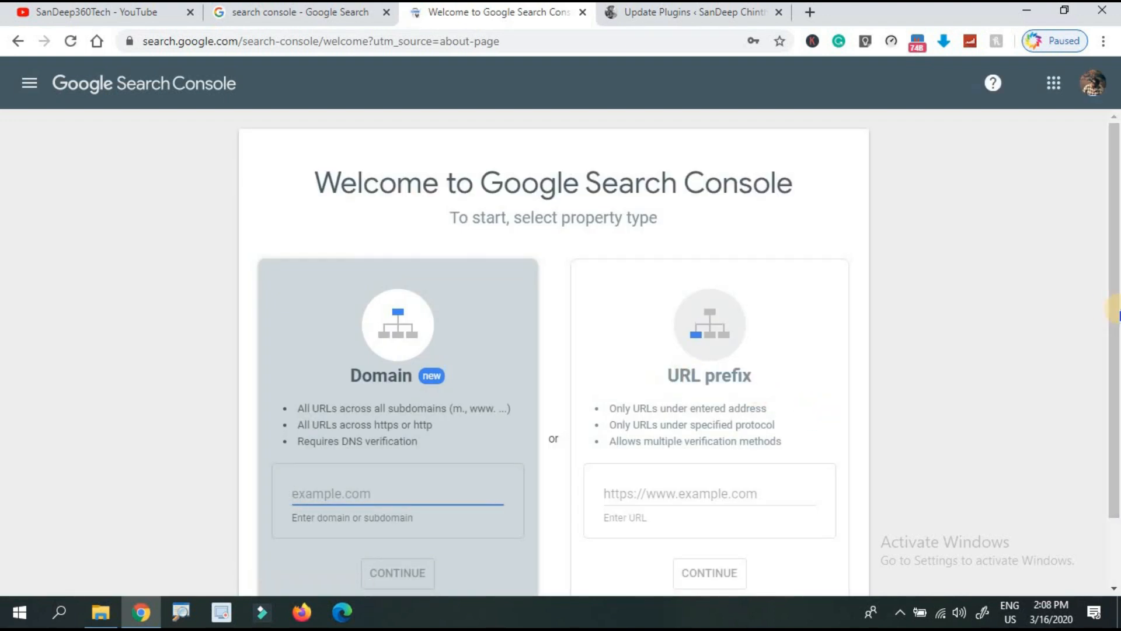
Step: Choose the URL prefix property type and copy the website's root address from the WordPress admin page's URL
scroll(1116, 354, "down", 1)
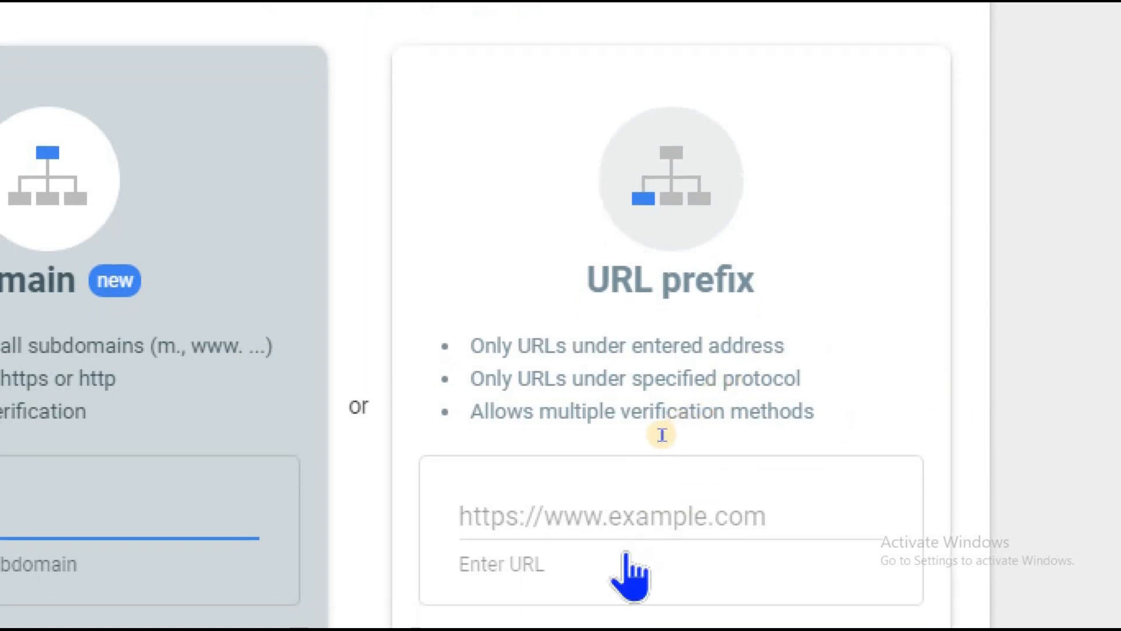
left_click(576, 514)
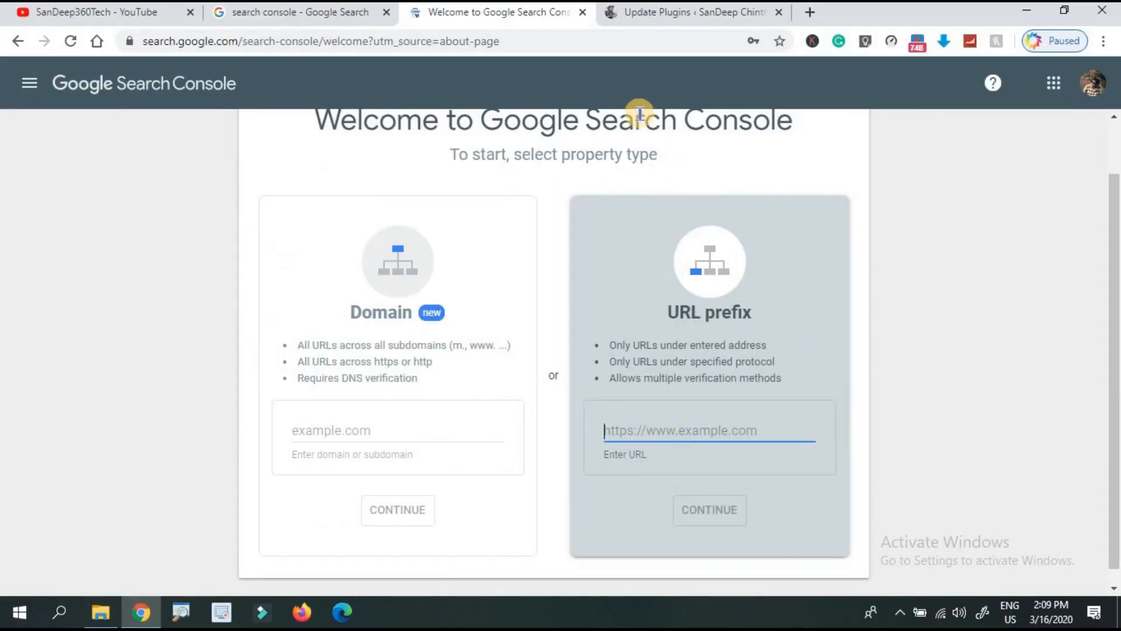
left_click(641, 15)
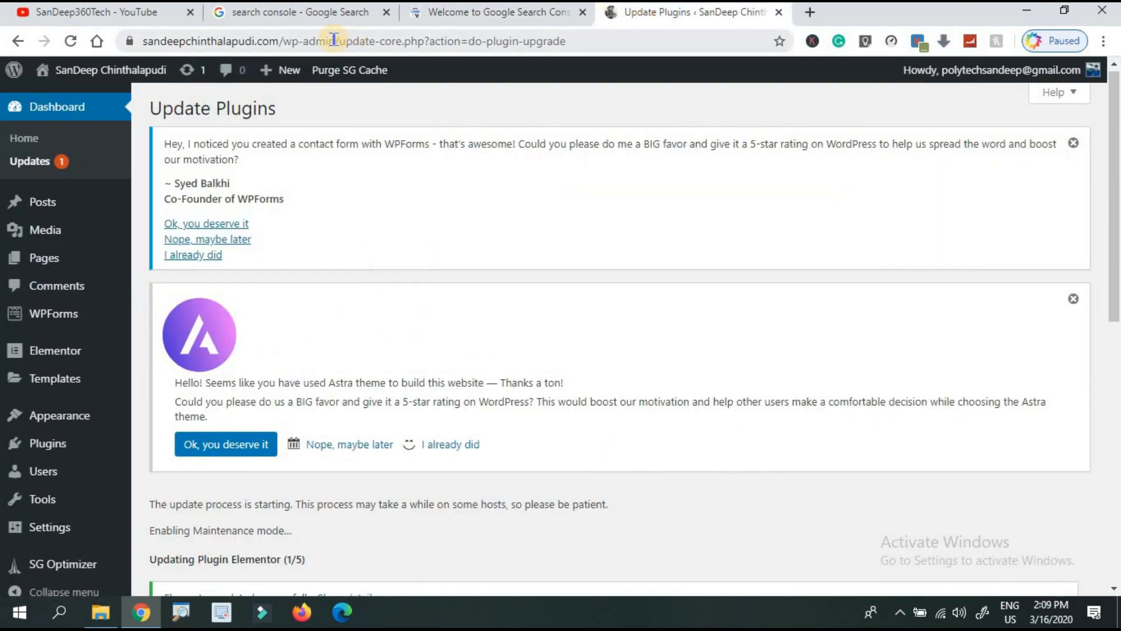
left_click_drag(280, 40, 138, 46)
key("ctrl+c")
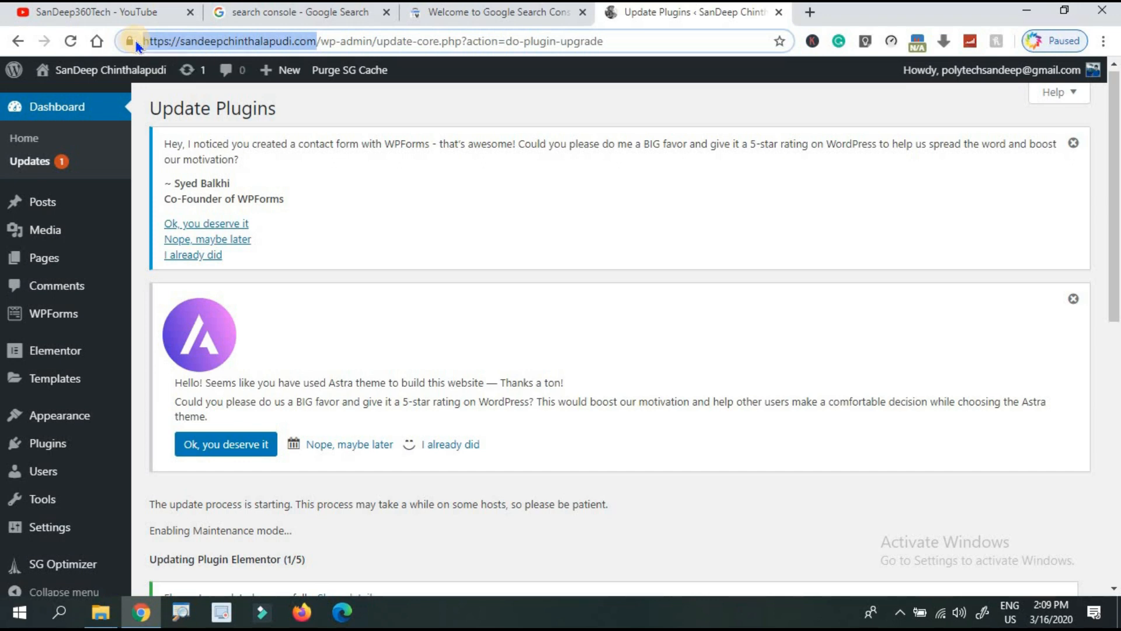
Step: Enter the copied website address as the URL prefix in Search Console and continue to ownership verification
left_click(473, 12)
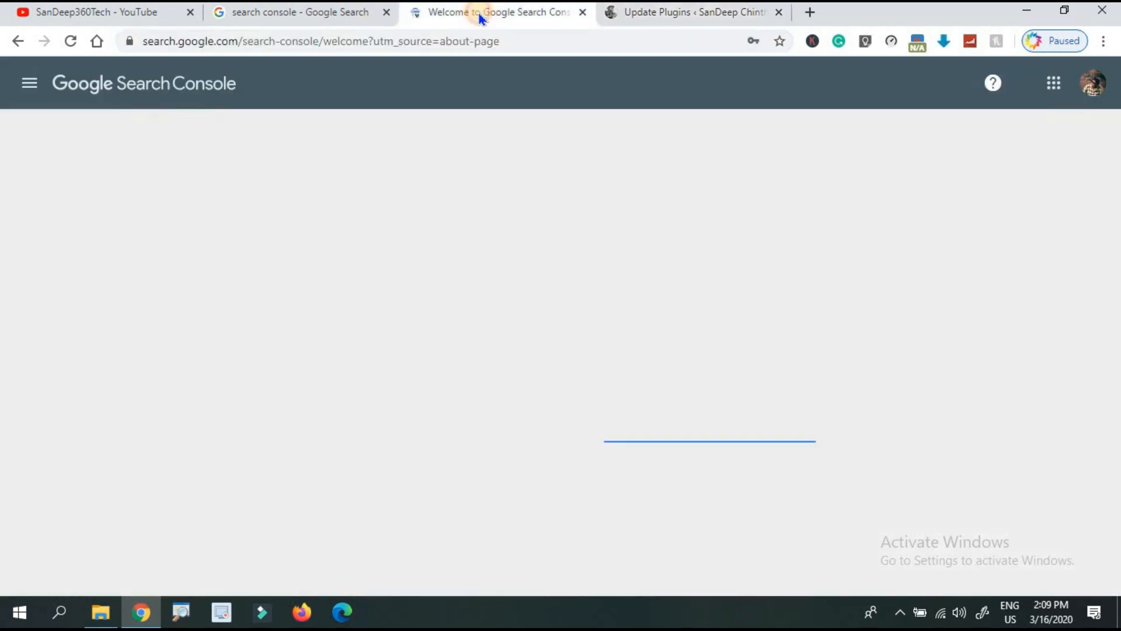
left_click(676, 430)
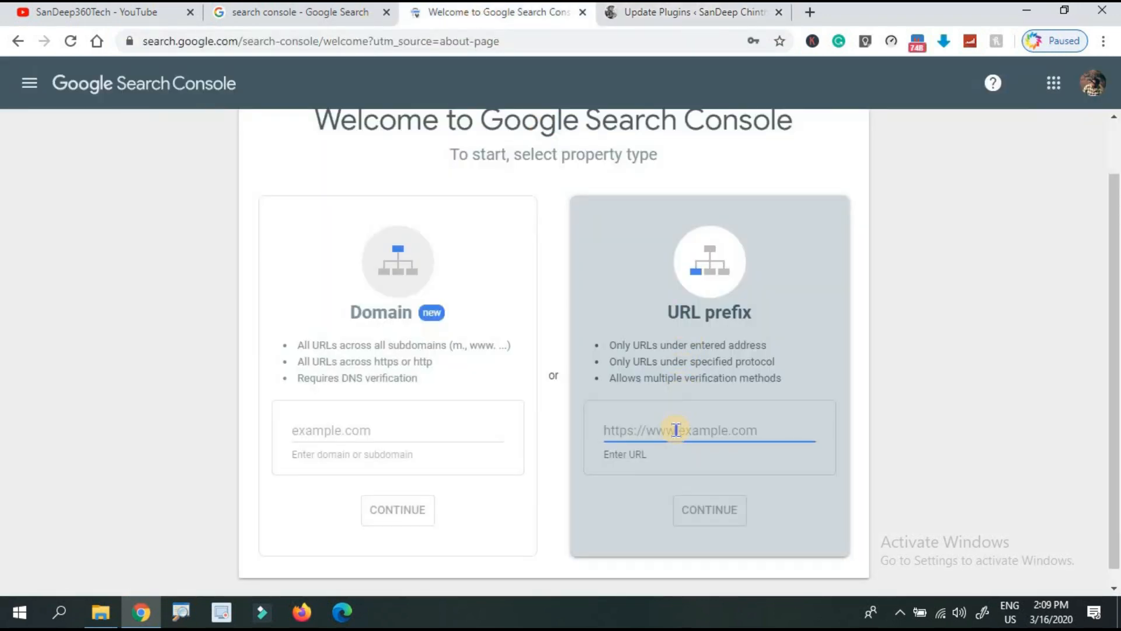
key("ctrl+v")
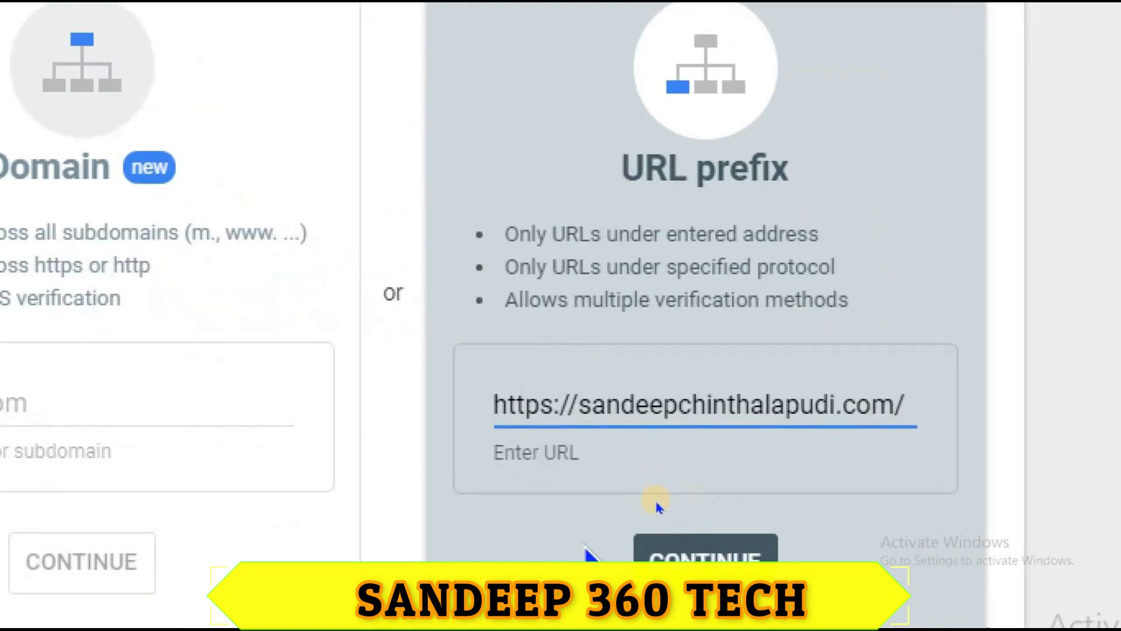
left_click(689, 546)
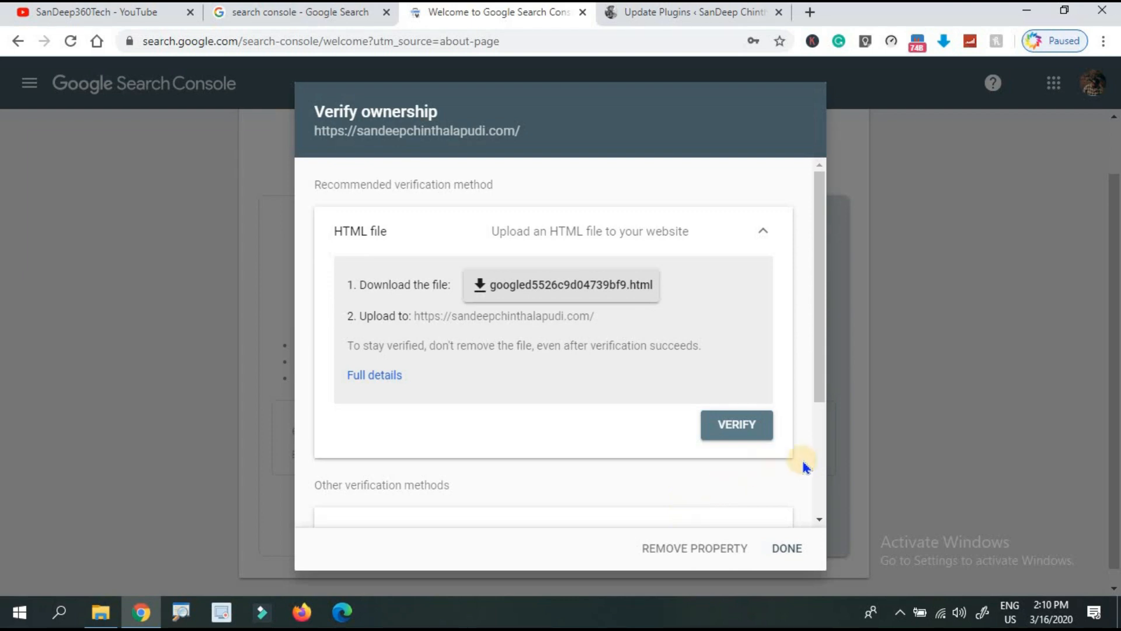
Step: Expand the HTML tag verification method and copy its google-site-verification meta tag
scroll(822, 464, "down", 3)
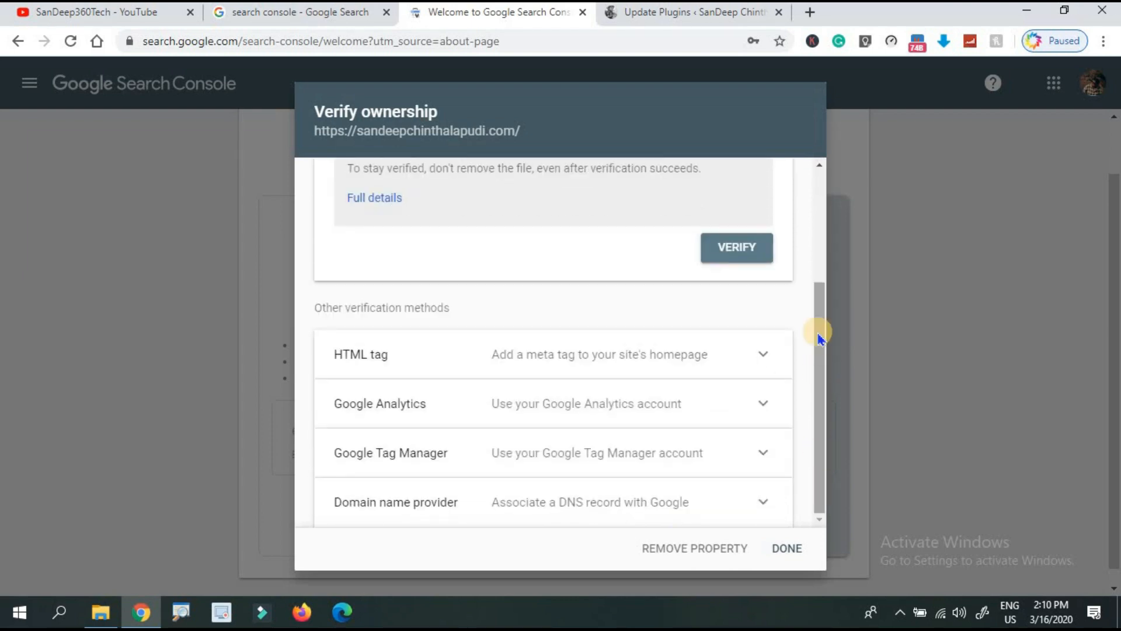
left_click(817, 227)
left_click(745, 225)
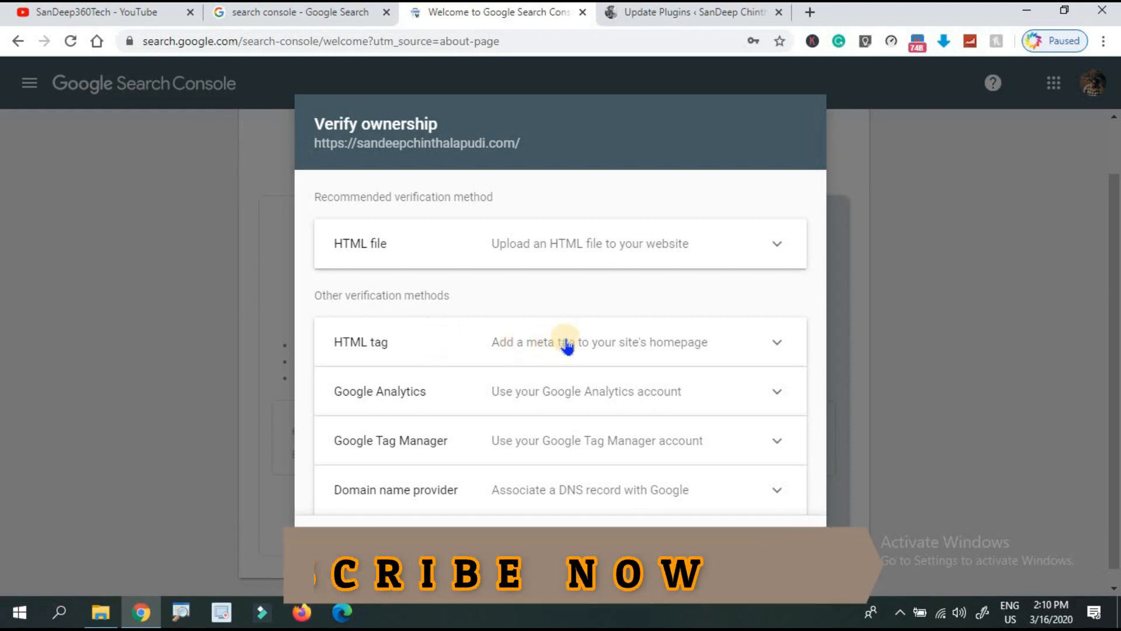
left_click(628, 346)
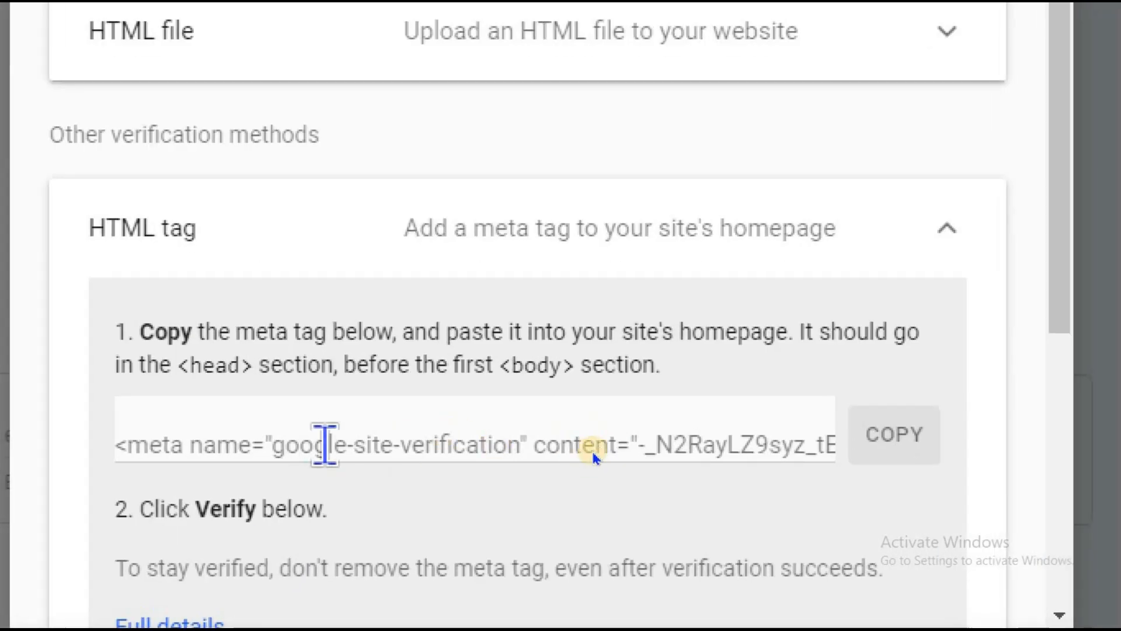
left_click(904, 438)
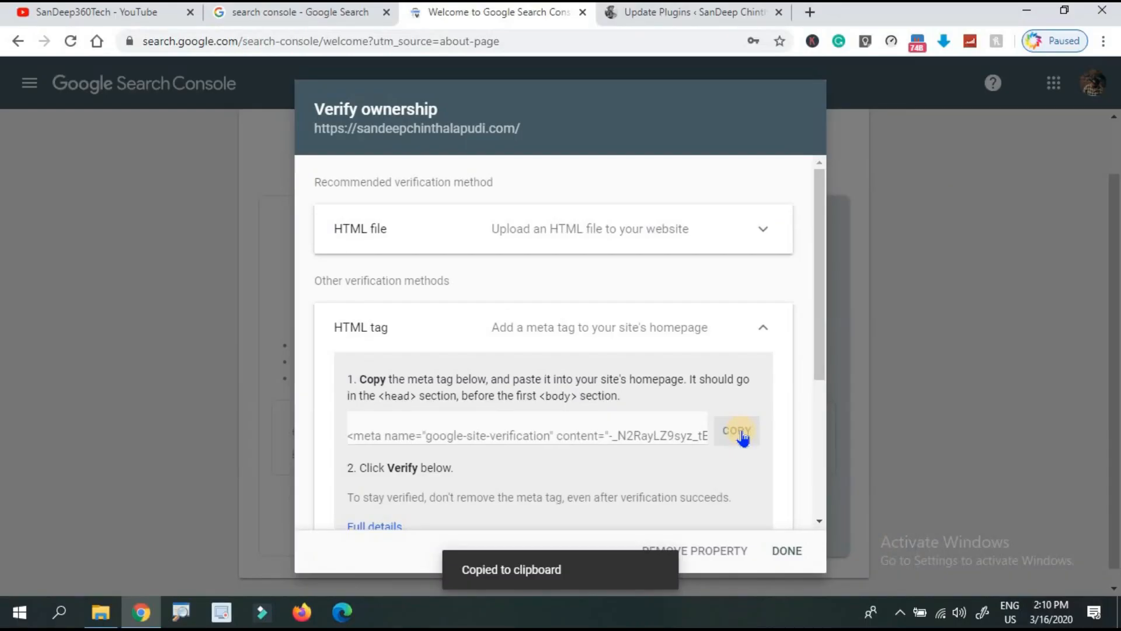
Step: Switch to the WordPress admin and dismiss the WPForms and Astra review notices on the Update Plugins page
left_click(650, 14)
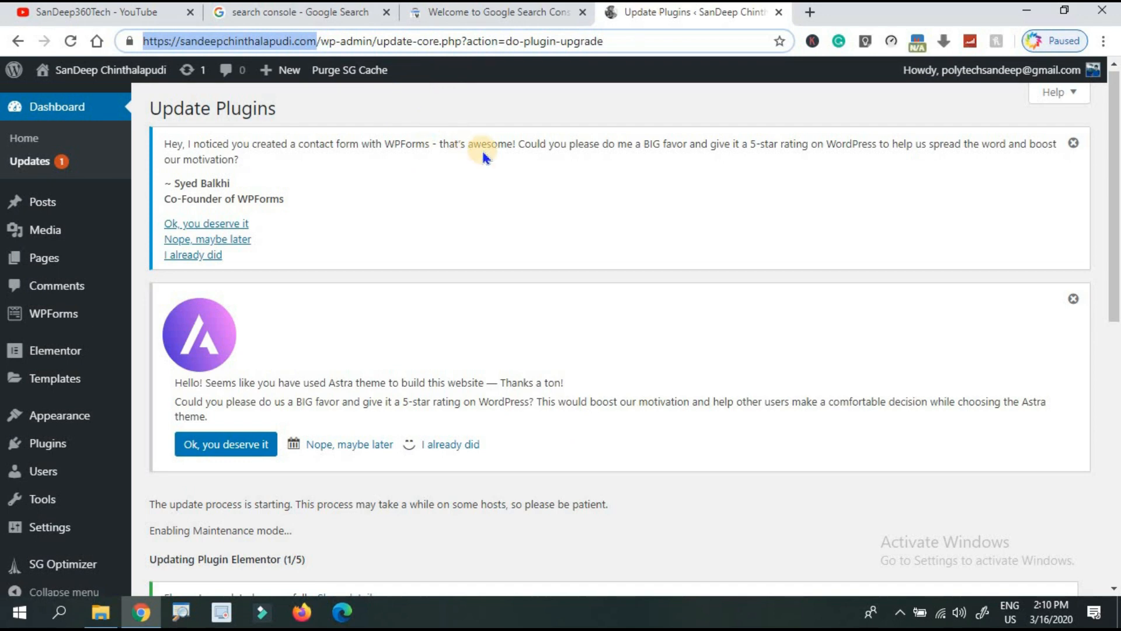
left_click(1073, 144)
left_click(1073, 144)
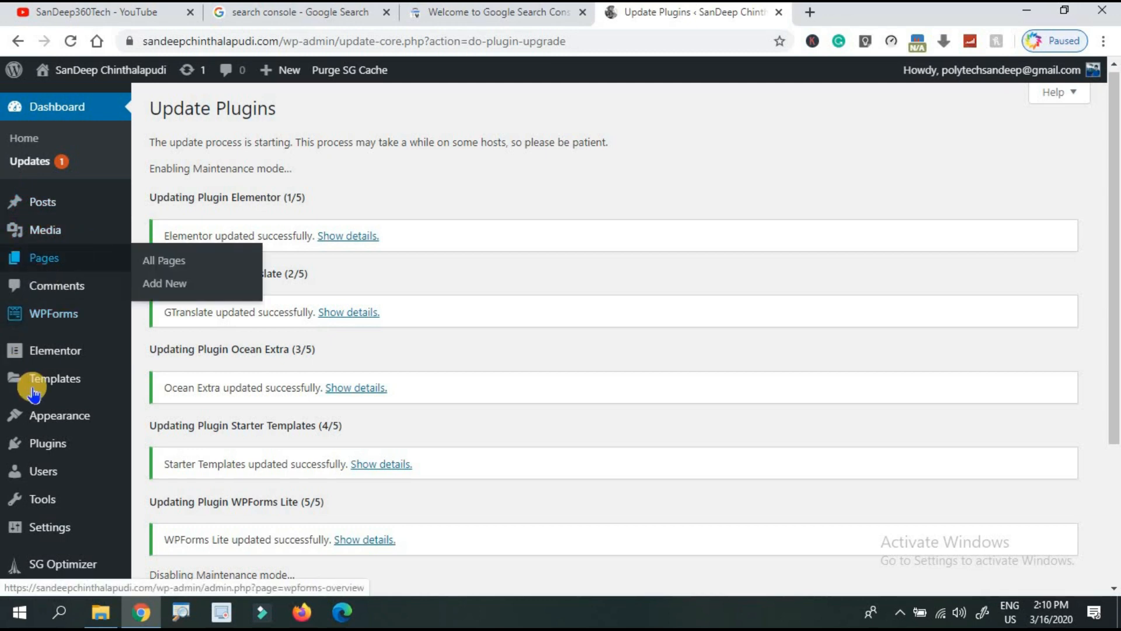
Step: Open the WordPress Theme Editor and accept the warning about editing the theme directly
mouse_move(39, 419)
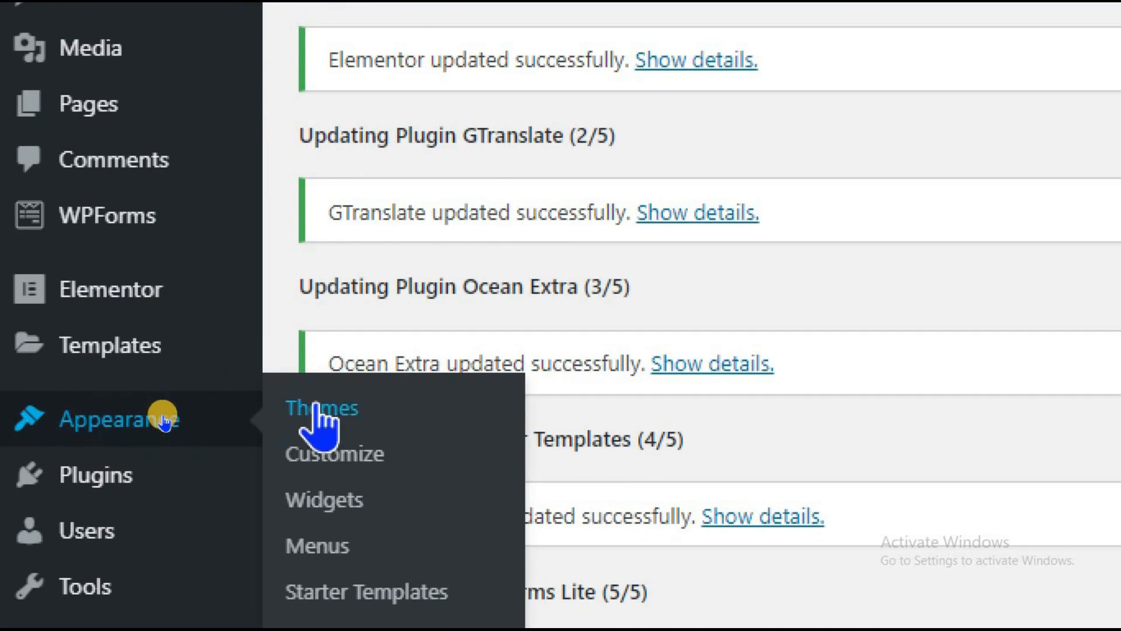
scroll(350, 558, "down", 1)
scroll(350, 558, "down", 2)
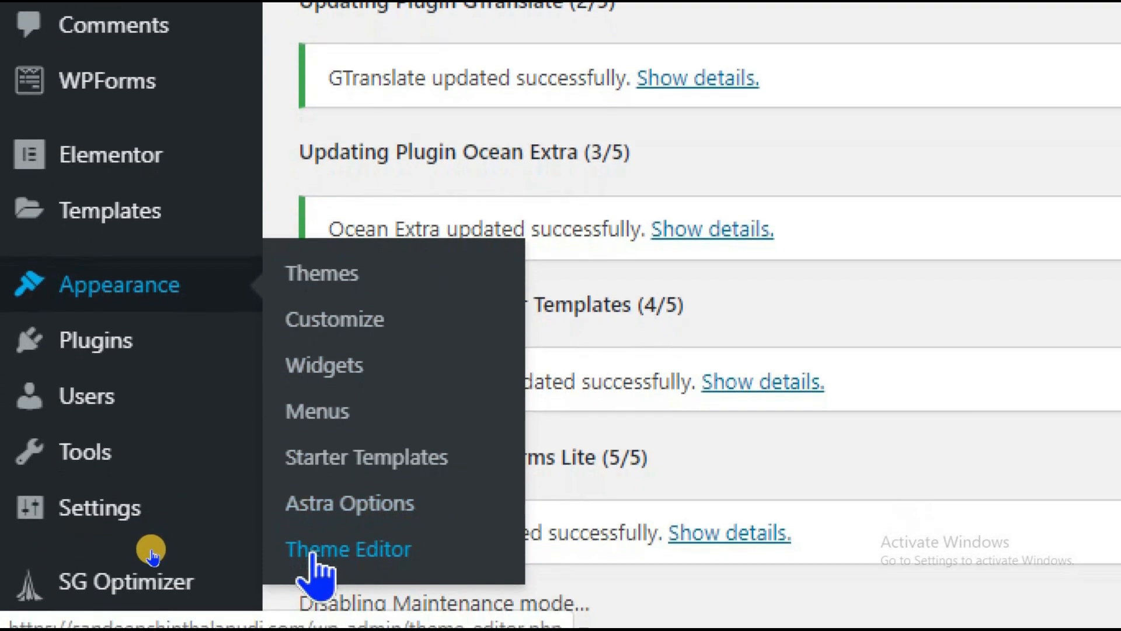
left_click(340, 549)
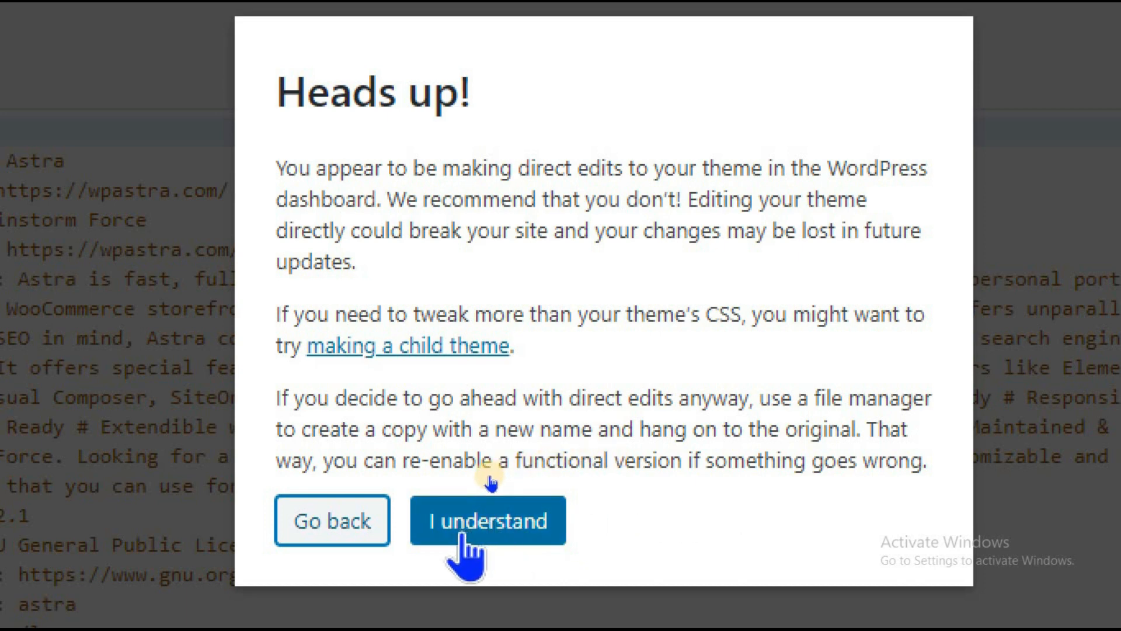
left_click(467, 526)
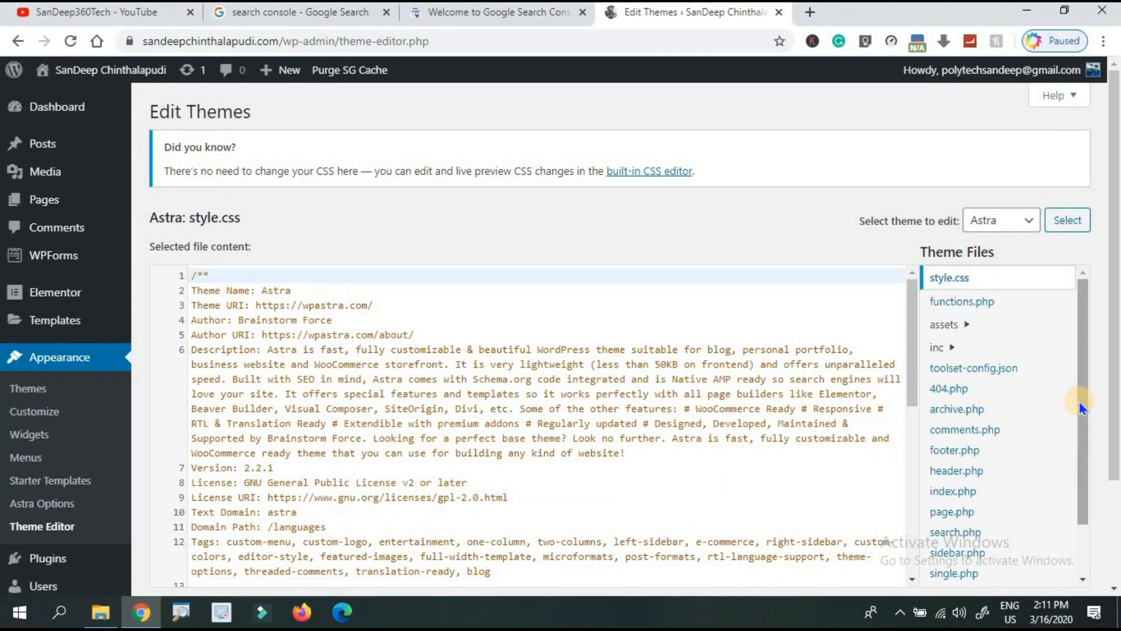
Step: Open the Astra theme's header.php file and locate its <head> section
left_click_drag(1080, 407, 1081, 443)
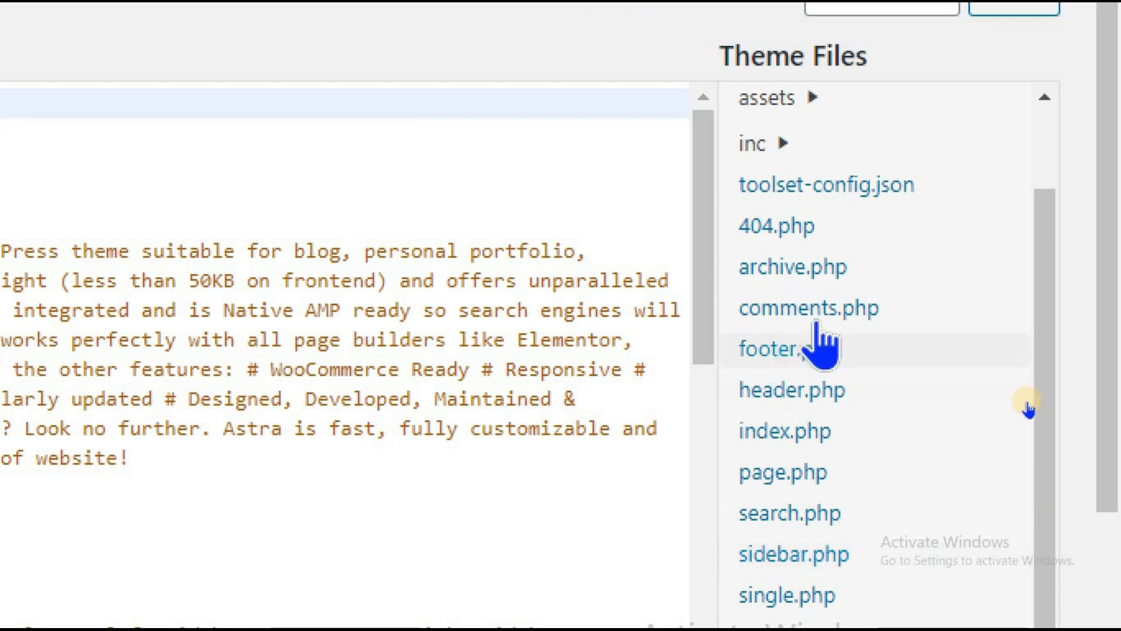
left_click(777, 394)
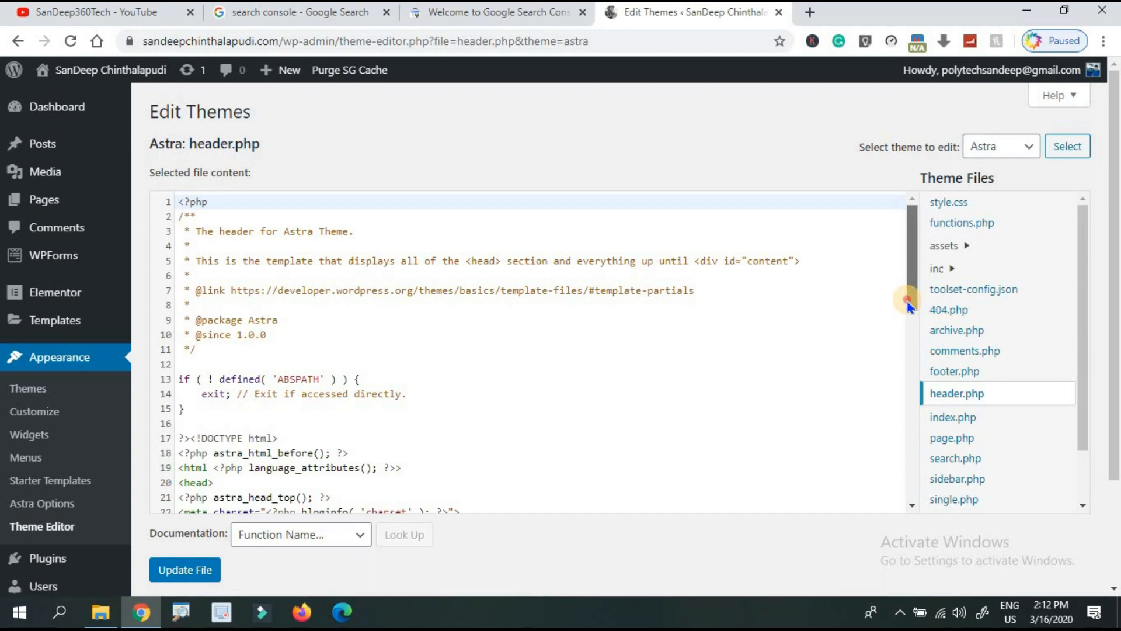
left_click_drag(909, 306, 818, 346)
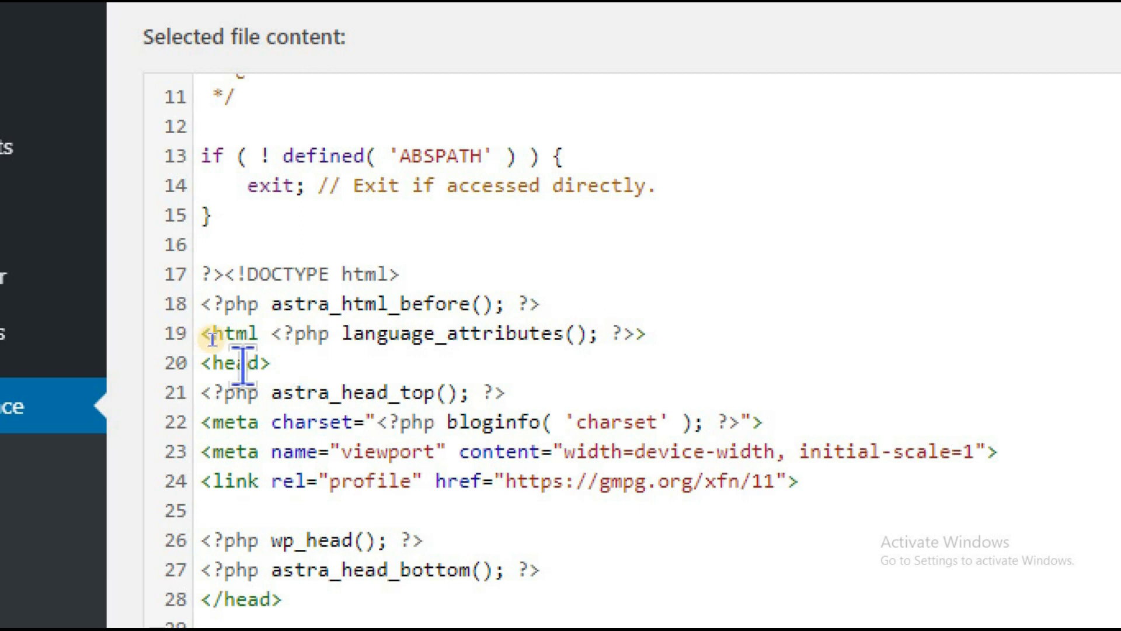
scroll(172, 474, "down", 1)
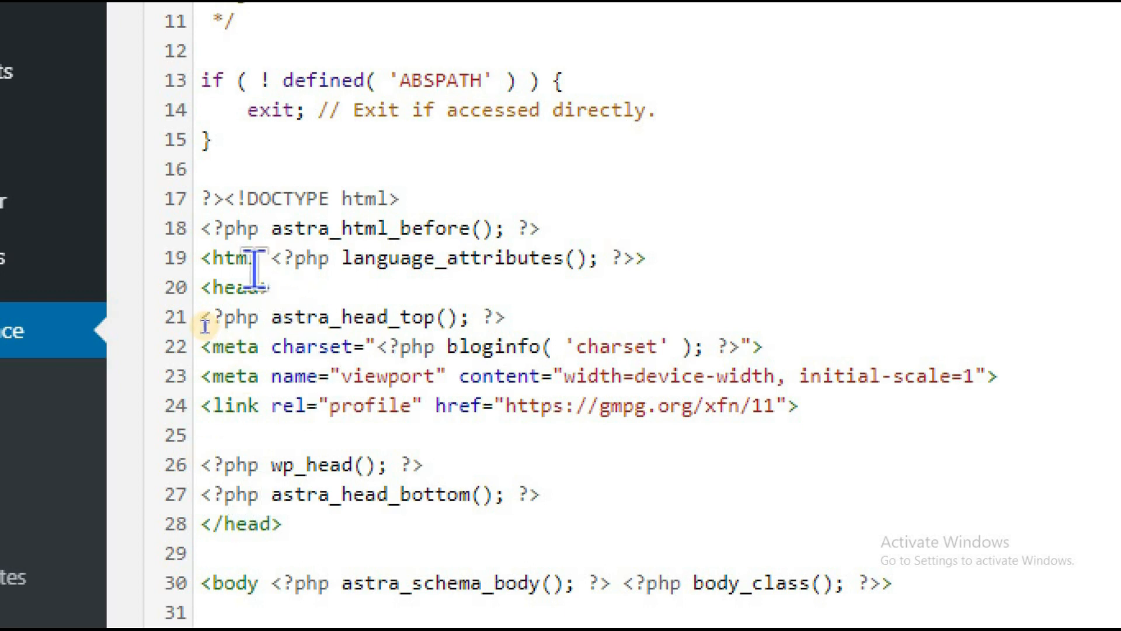
Step: Paste the copied site-verification meta tag on a new line directly below <head> in header.php and update the file
left_click(283, 291)
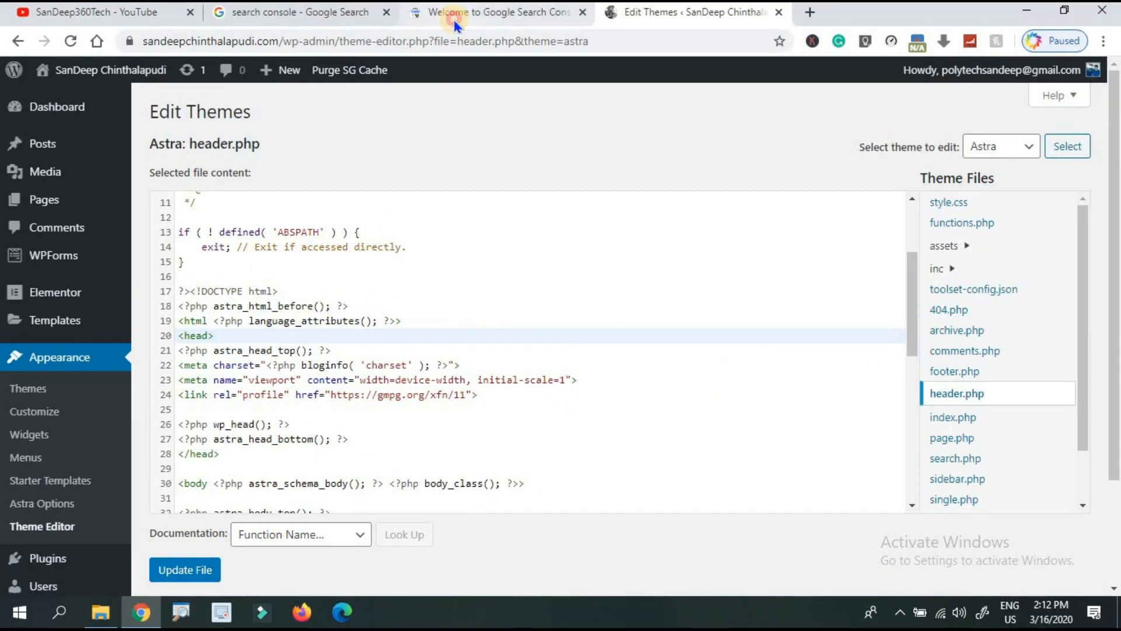
left_click(455, 23)
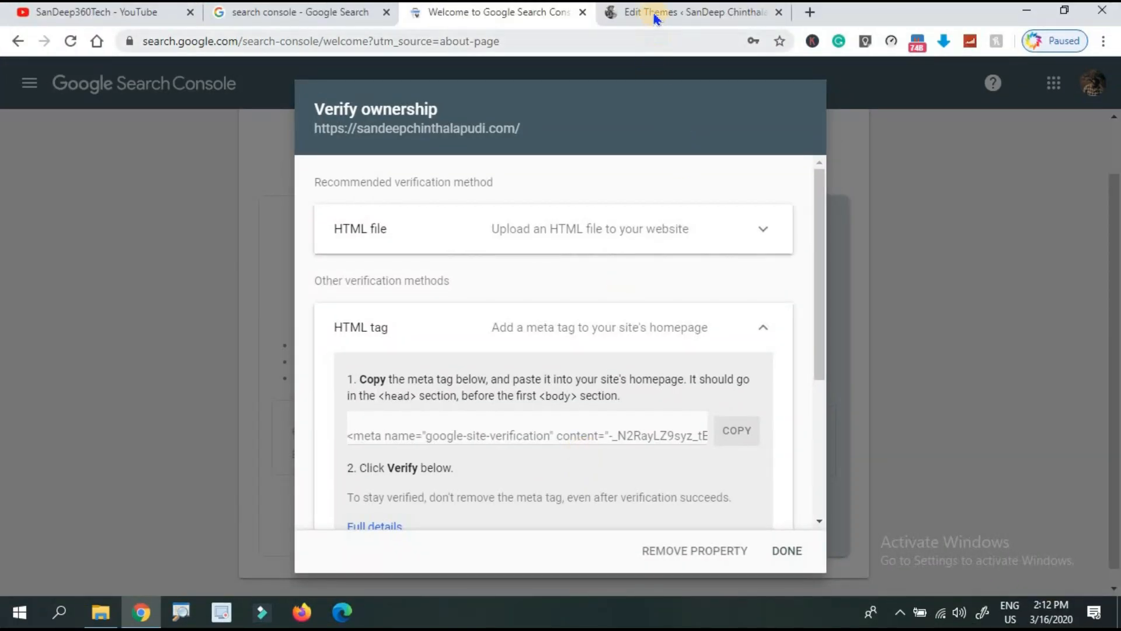
left_click(654, 18)
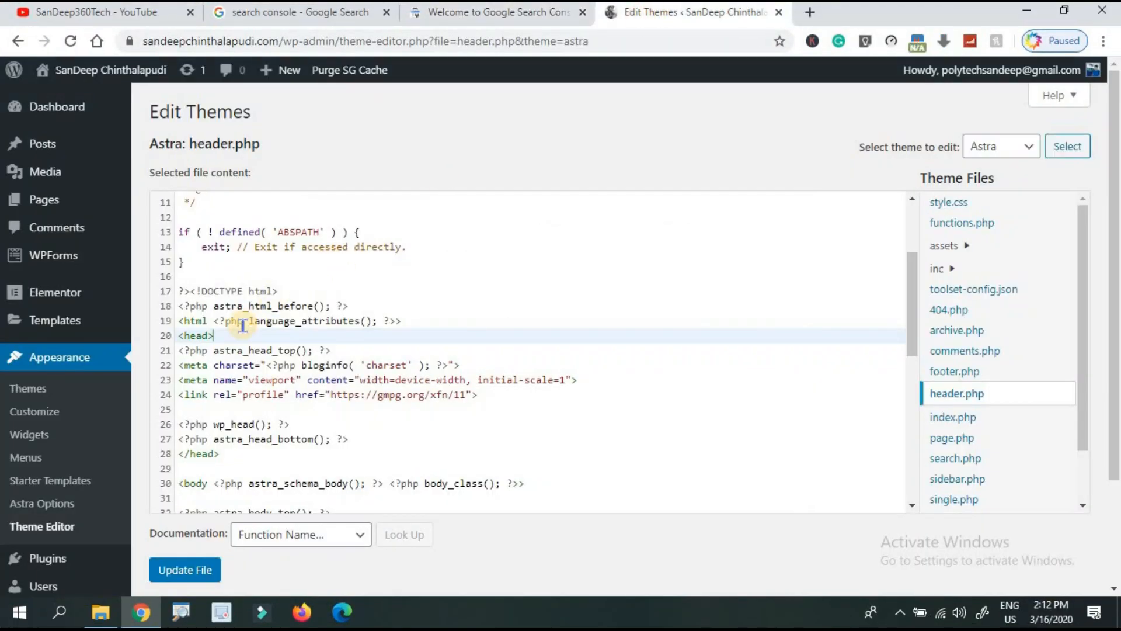
key("Return")
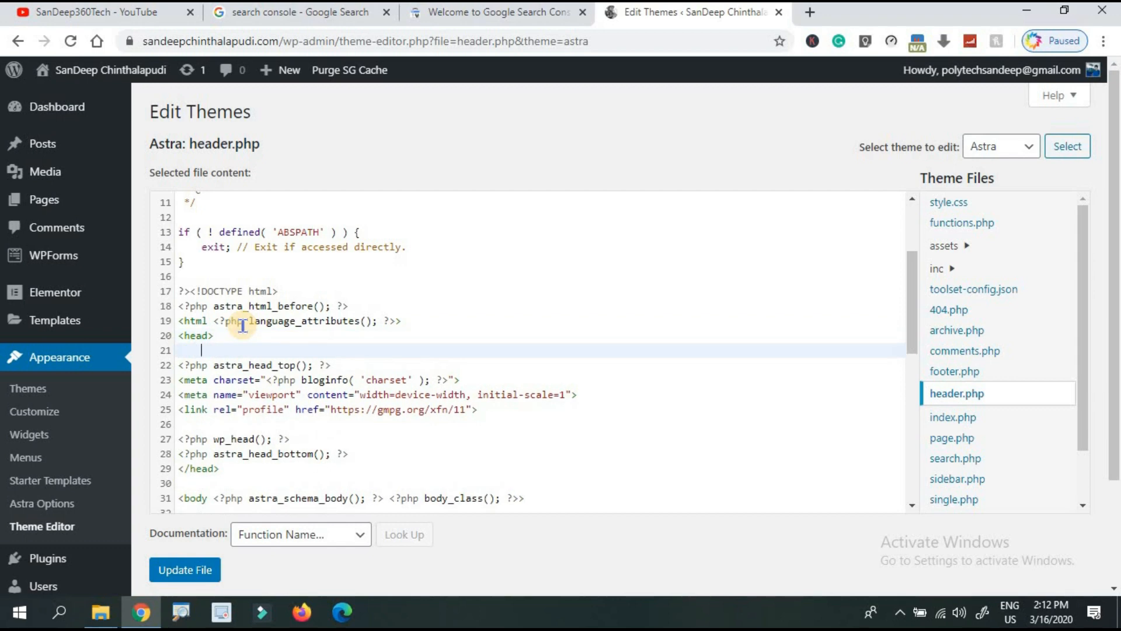
key("ctrl+v")
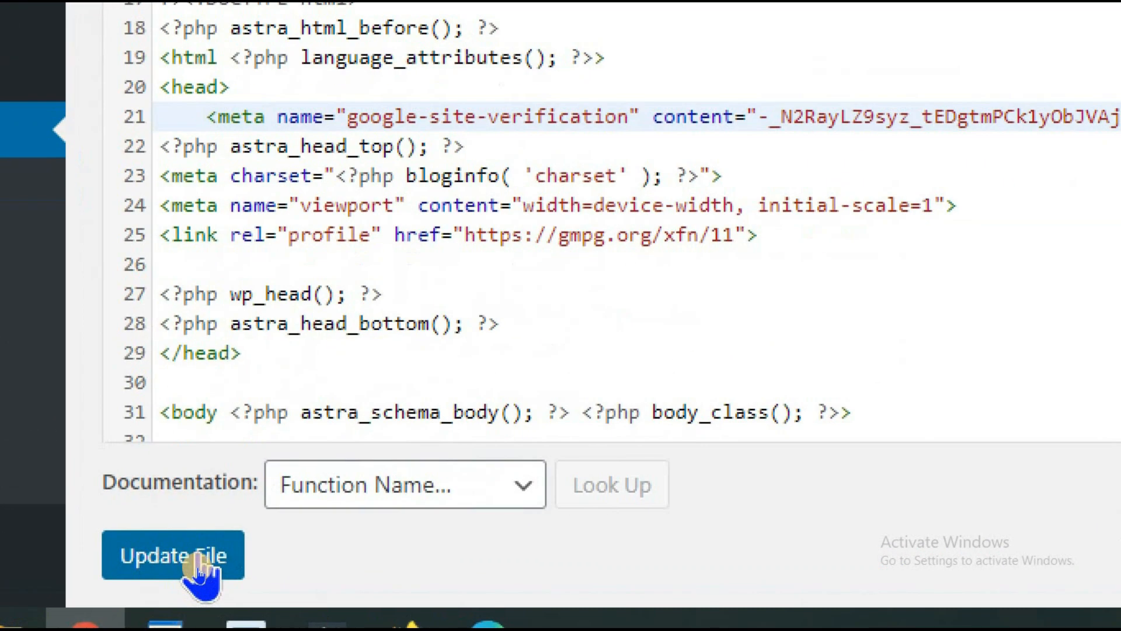
left_click(195, 564)
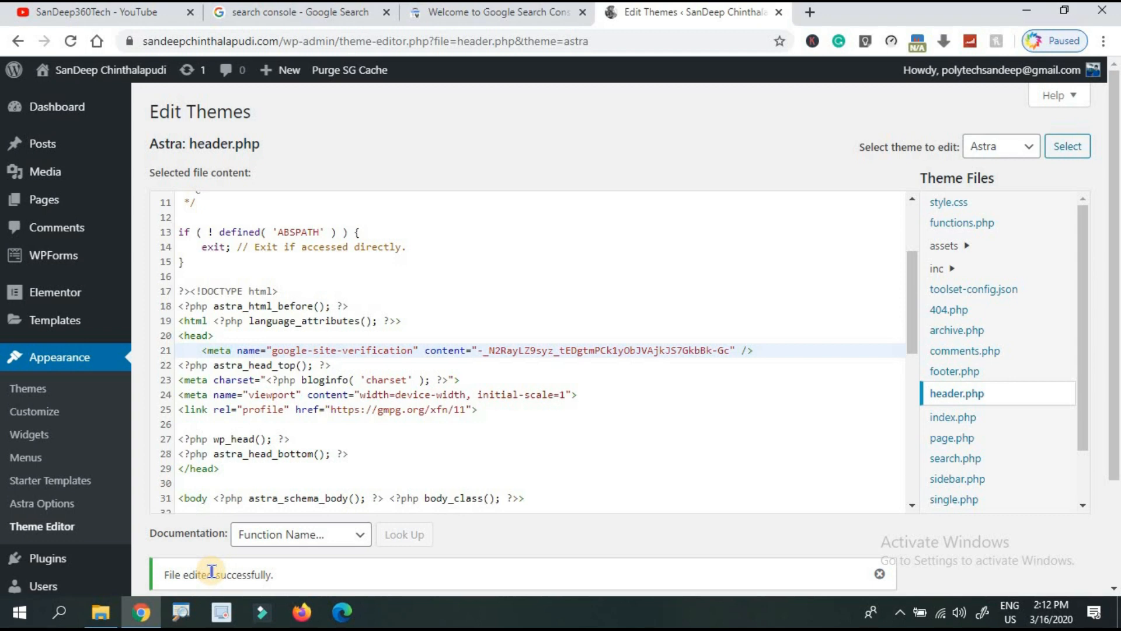
Step: Return to the Search Console ownership dialog, verify the site with the HTML tag method and go to the verified property
left_click(444, 17)
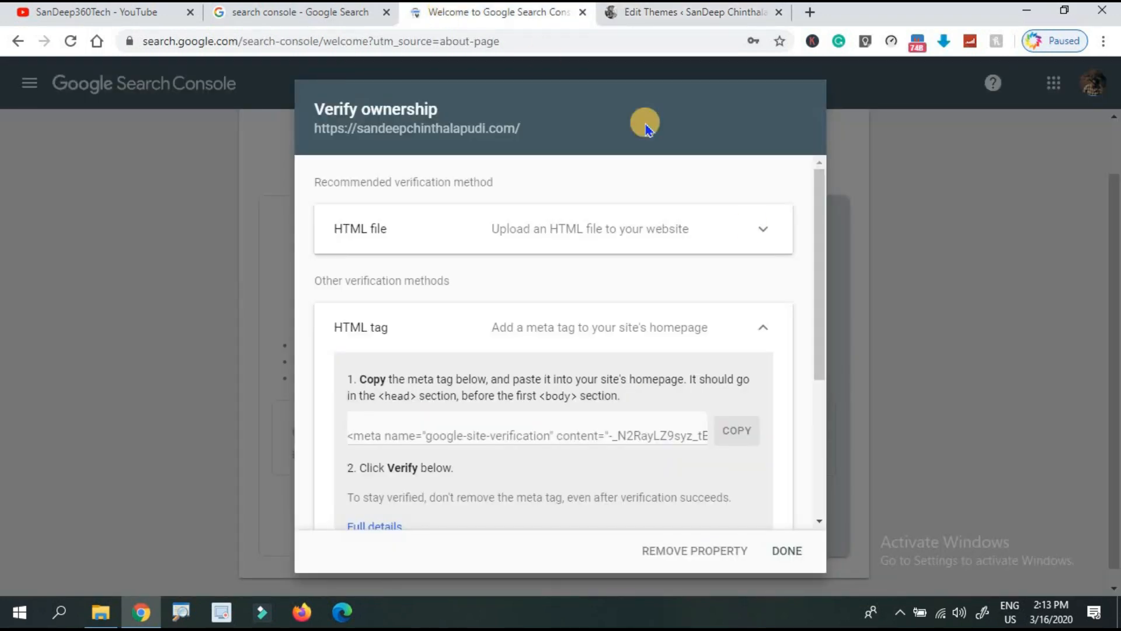
left_click_drag(824, 266, 798, 372)
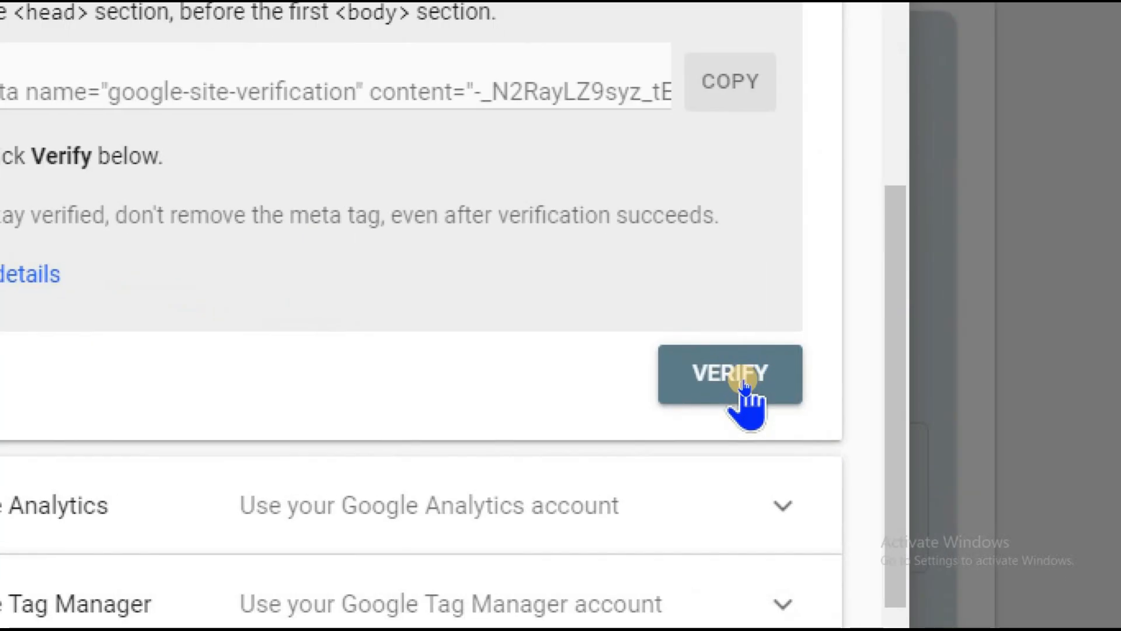
left_click(743, 380)
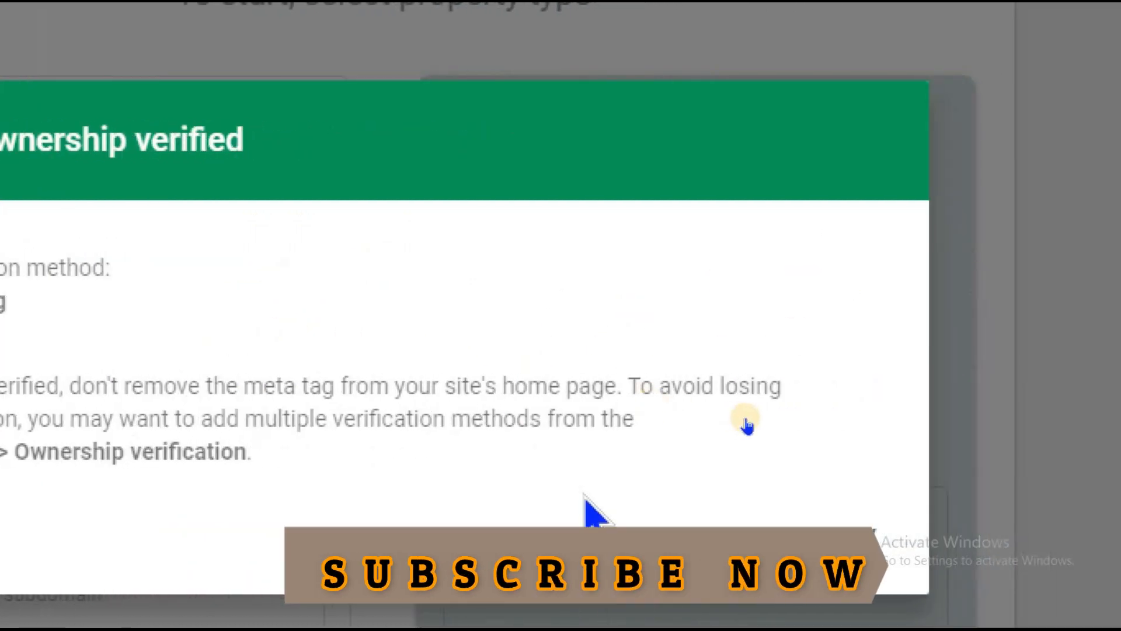
left_click(764, 427)
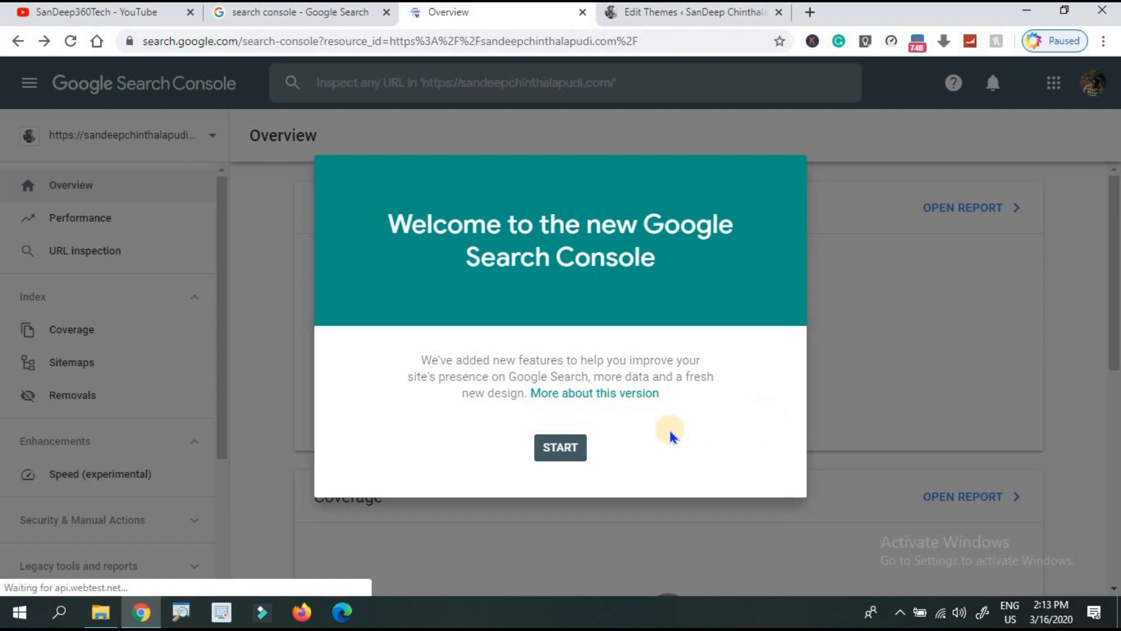
Step: Dismiss the Search Console welcome message and Overview tip, and choose the verified website from the property list
left_click(571, 447)
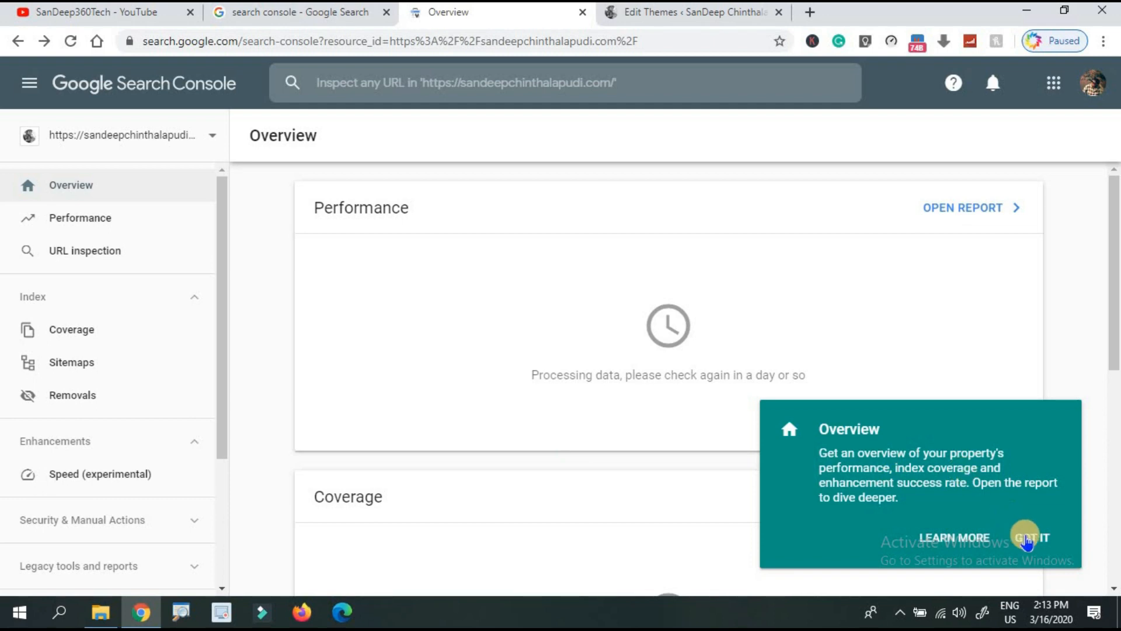
left_click(1030, 537)
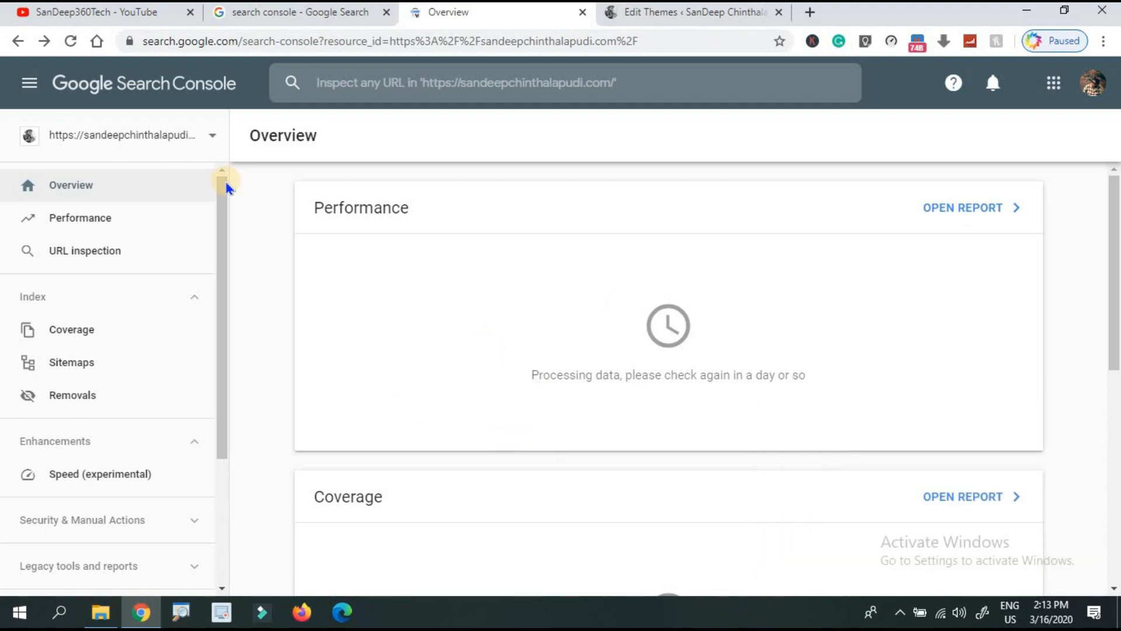
left_click(186, 136)
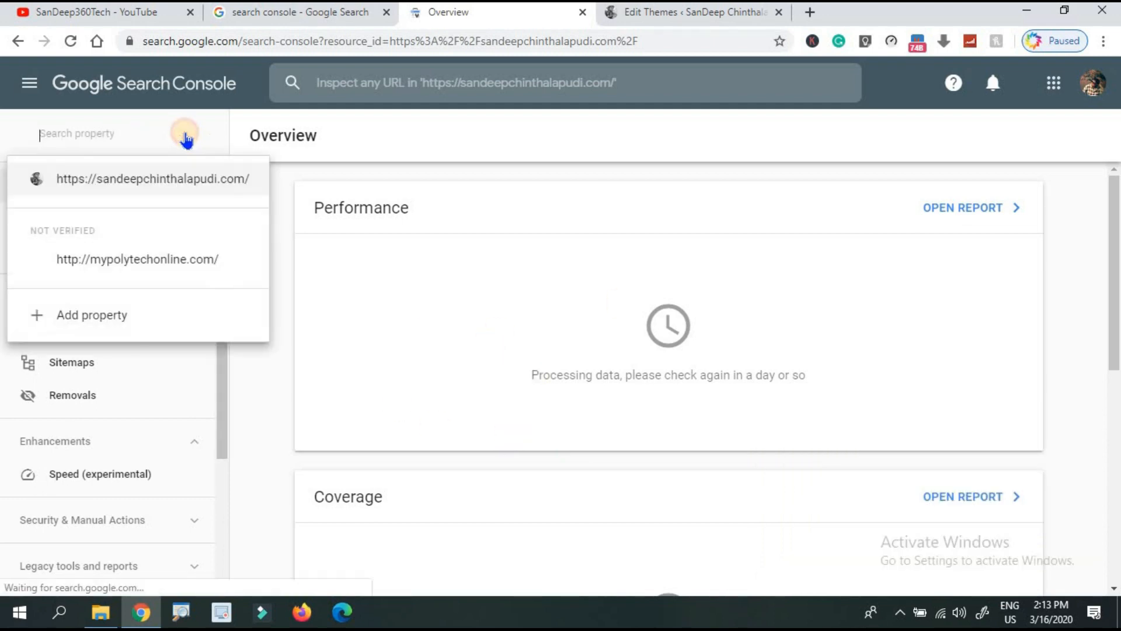
left_click(149, 177)
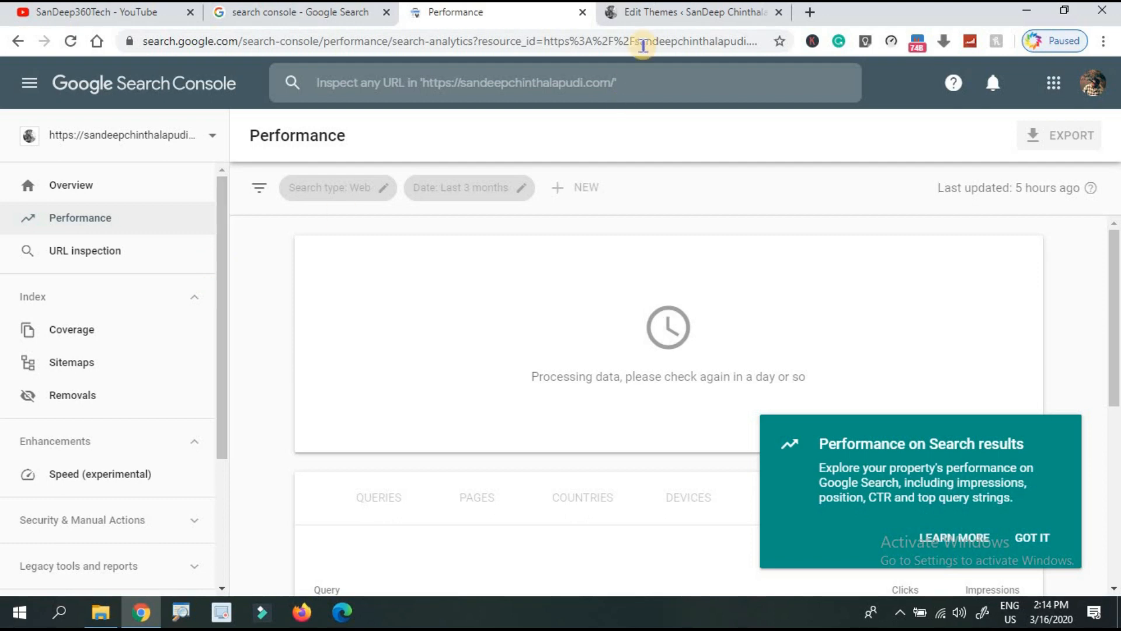
Step: Visit the live site from the WordPress admin, open its Contact Me page and copy the page's URL
left_click(634, 13)
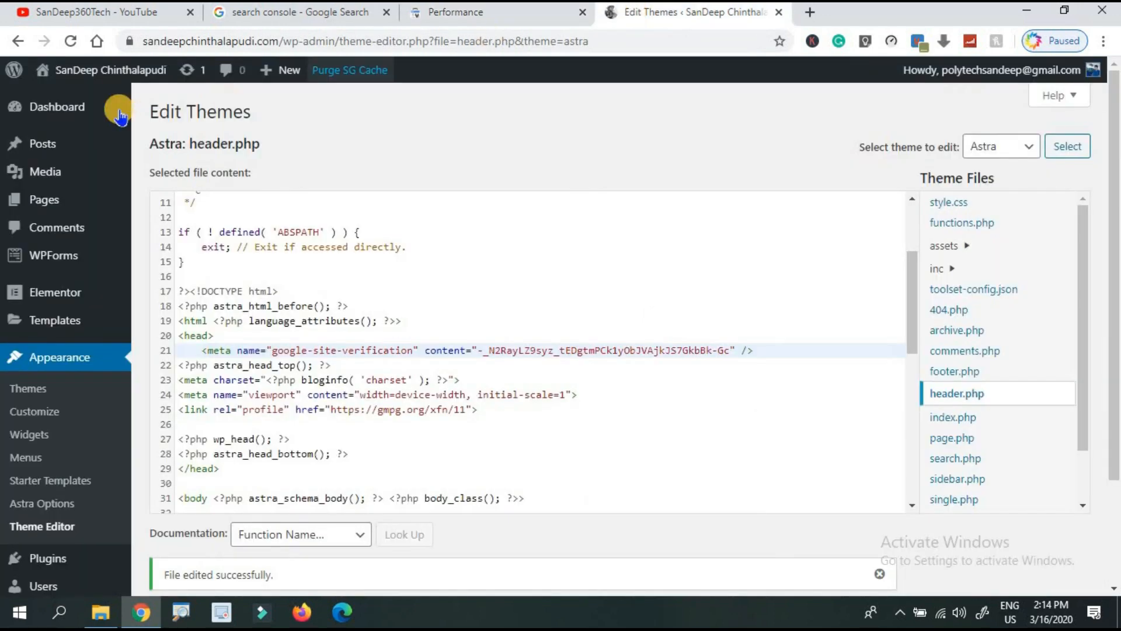
mouse_move(88, 70)
left_click(90, 97)
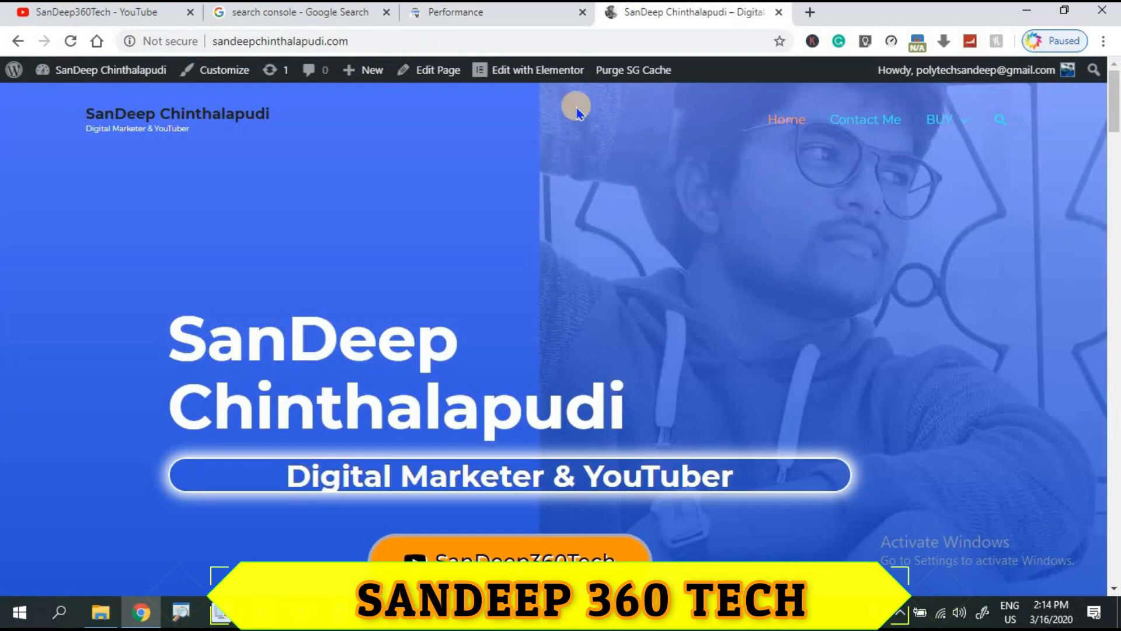
left_click(857, 128)
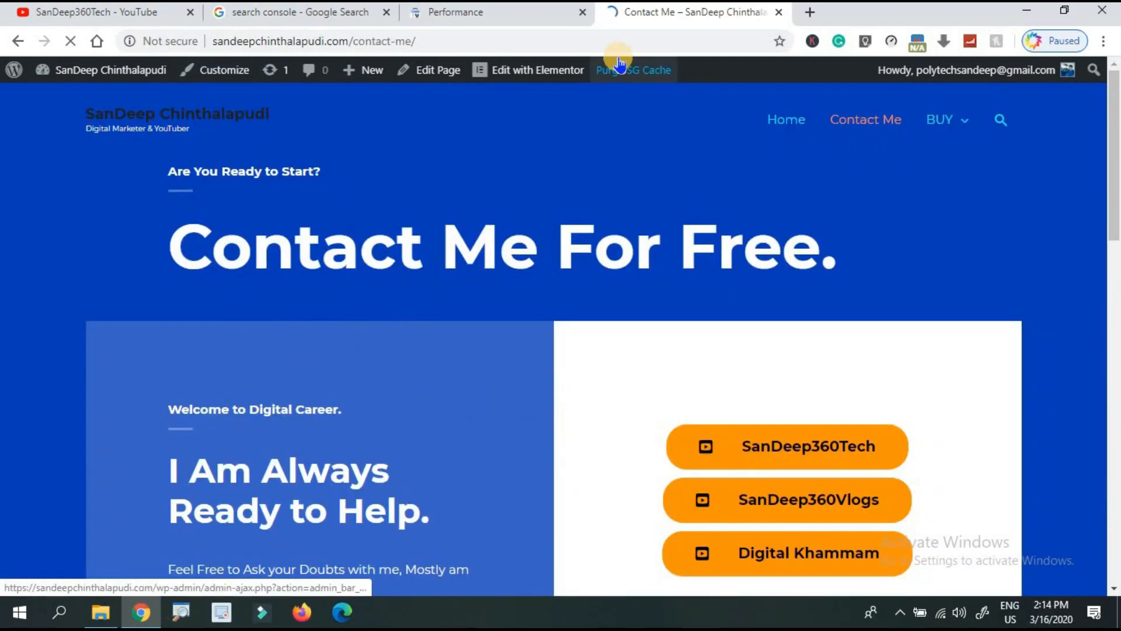
left_click(547, 39)
key("ctrl+c")
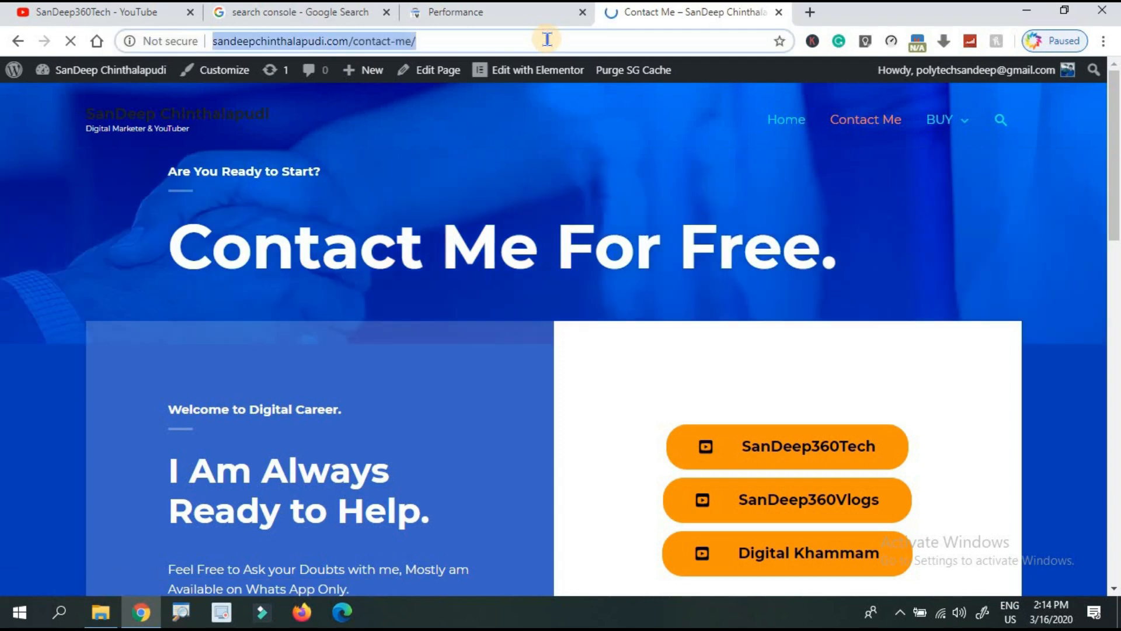
Step: Inspect the copied Contact Me page URL in Search Console, dismiss the URL inspection tip and review the indexing result
left_click(522, 14)
left_click(494, 81)
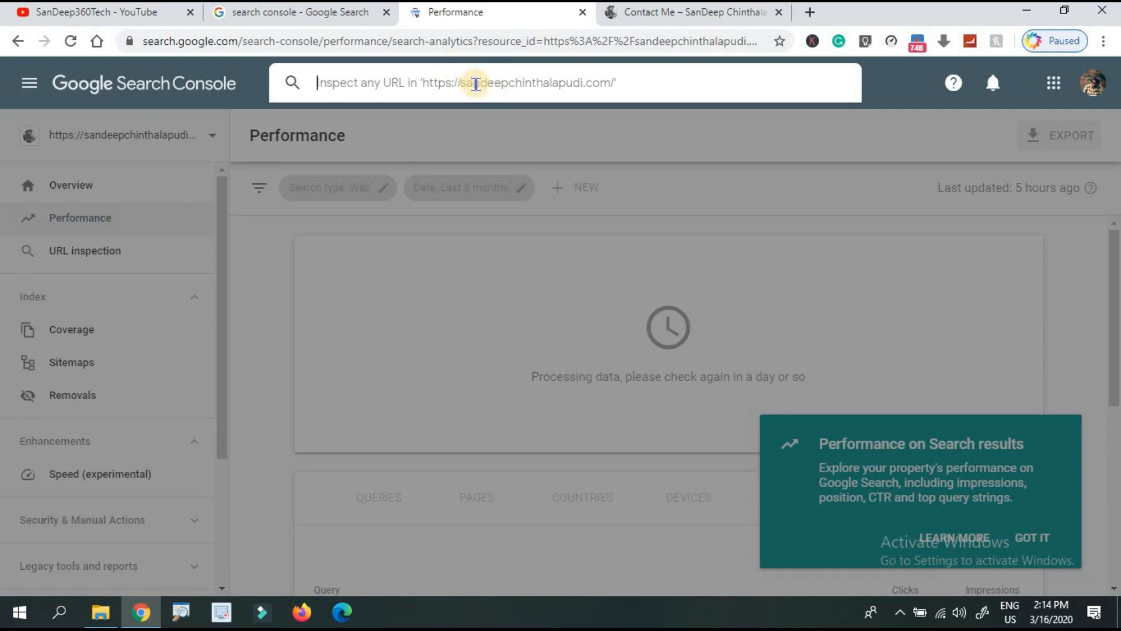
key("ctrl+v")
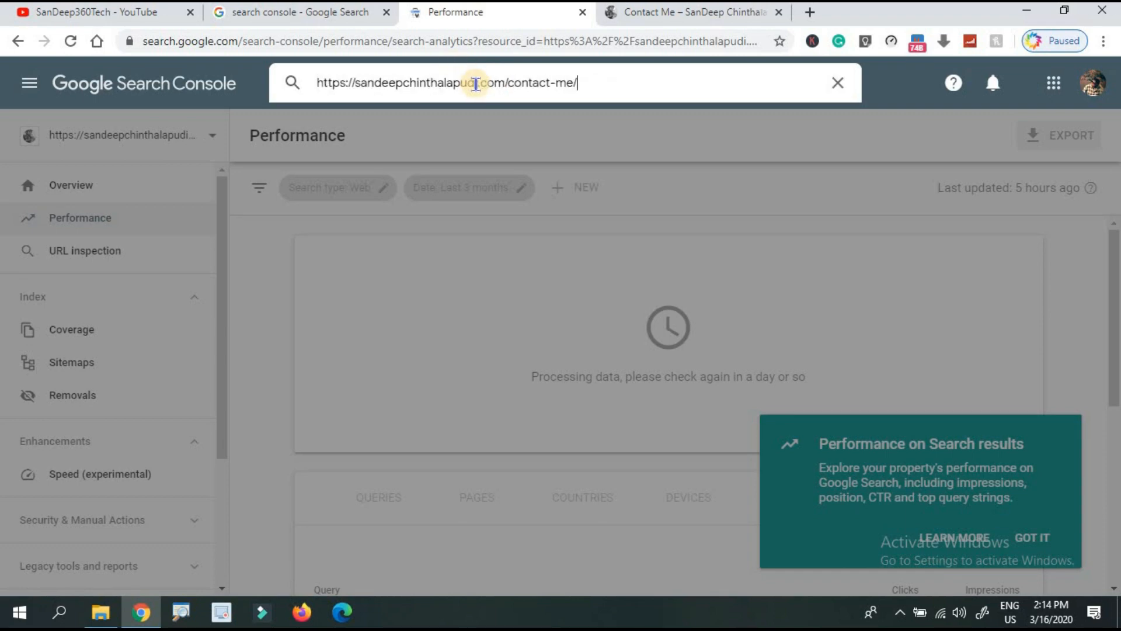
key("Return")
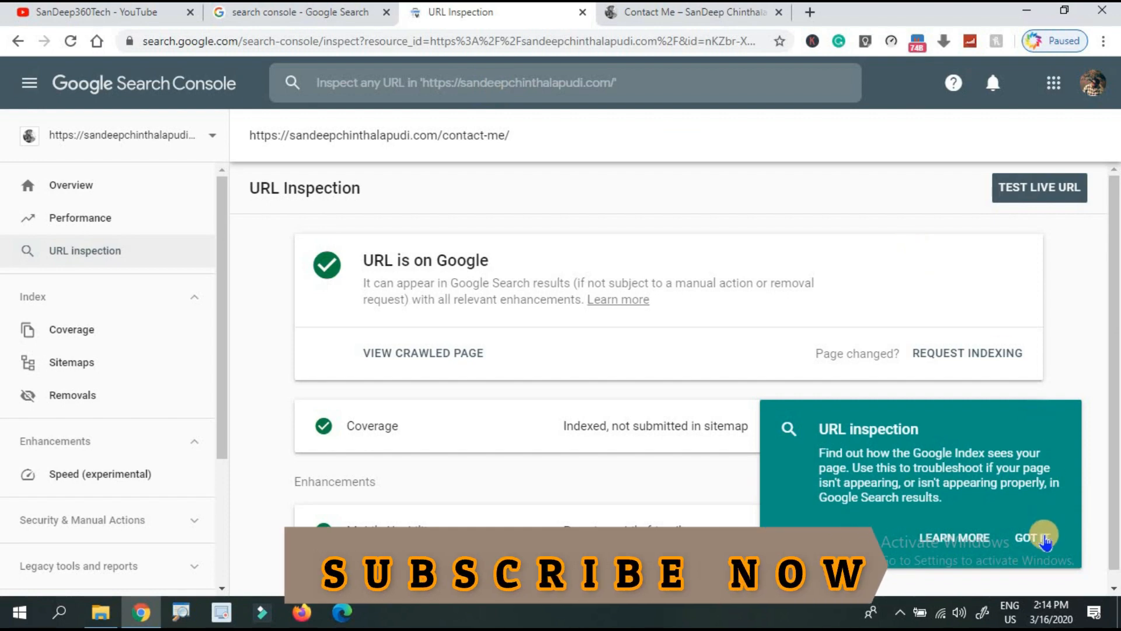
left_click(1044, 539)
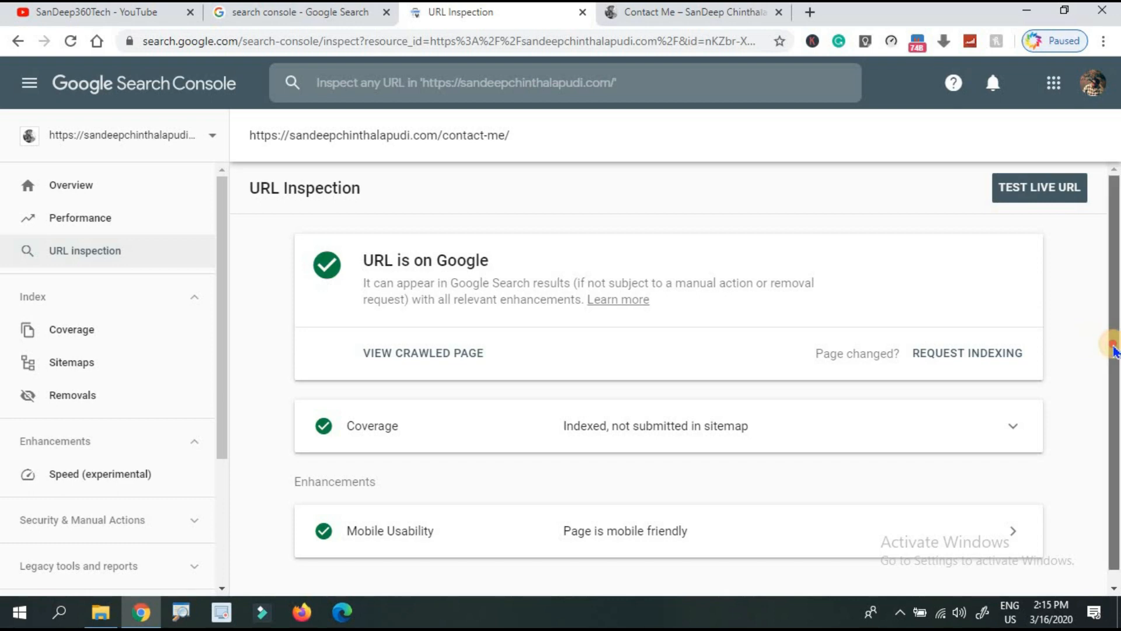
scroll(1104, 336, "down", 1)
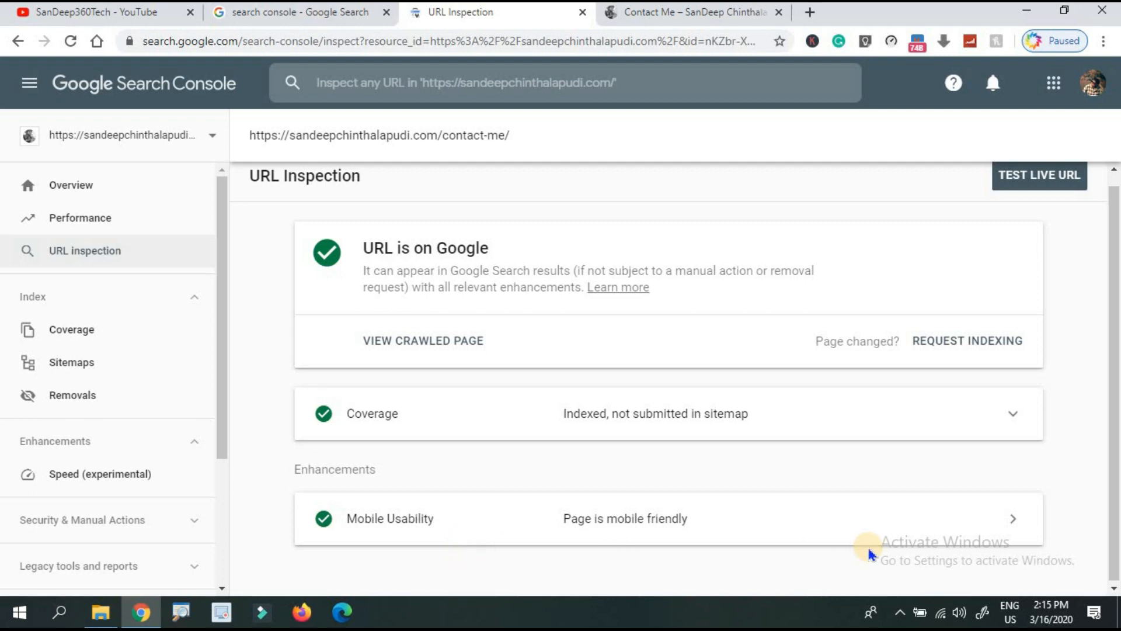
Step: Open the Speed (experimental) report, dismiss its tip and look through the Mobile and Desktop sections and the remaining navigation entries
left_click(74, 475)
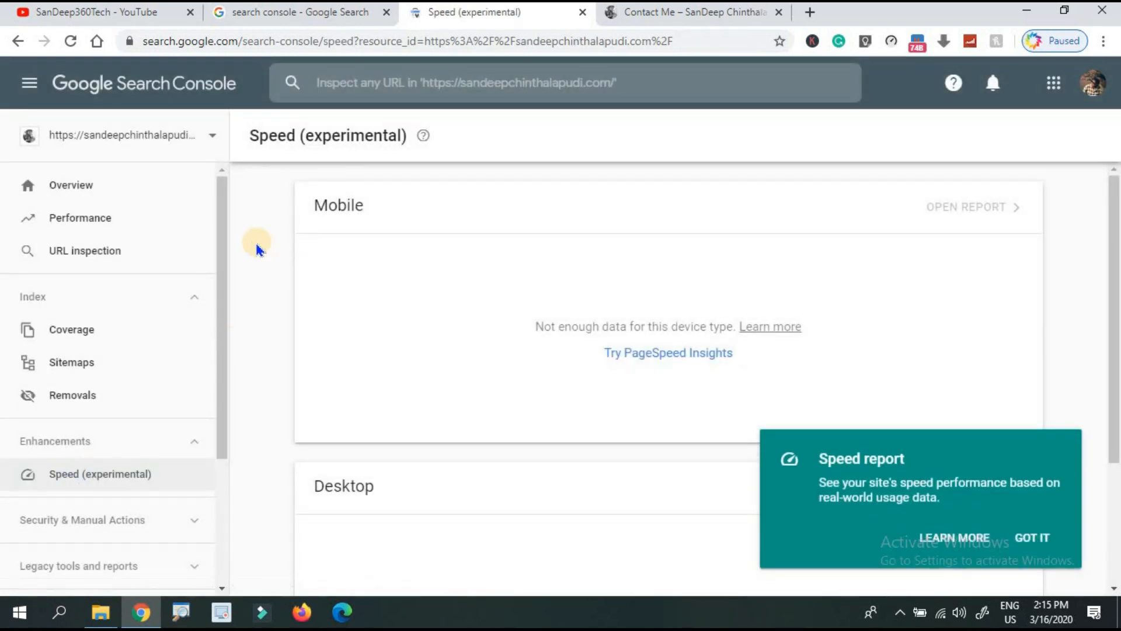
scroll(257, 249, "down", 3)
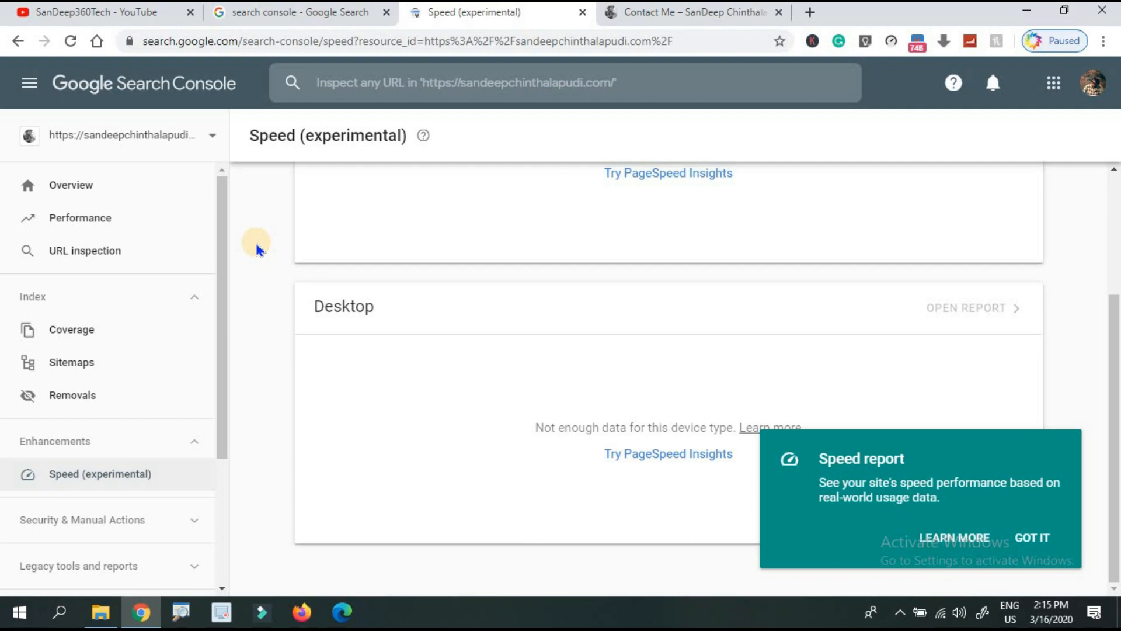
left_click(1039, 543)
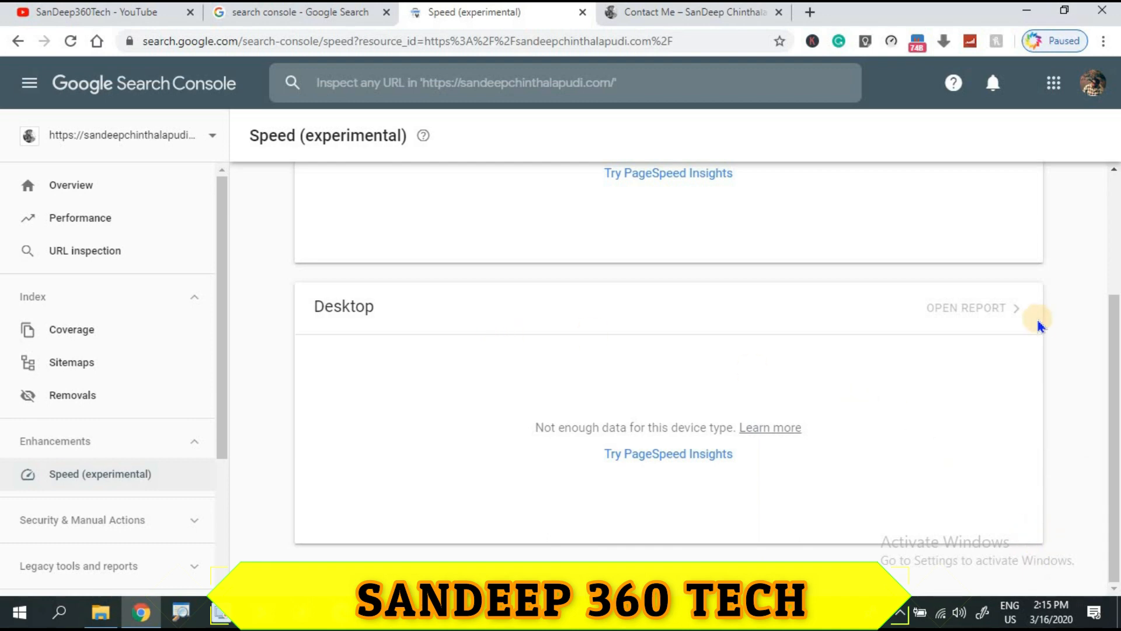
left_click(1115, 221)
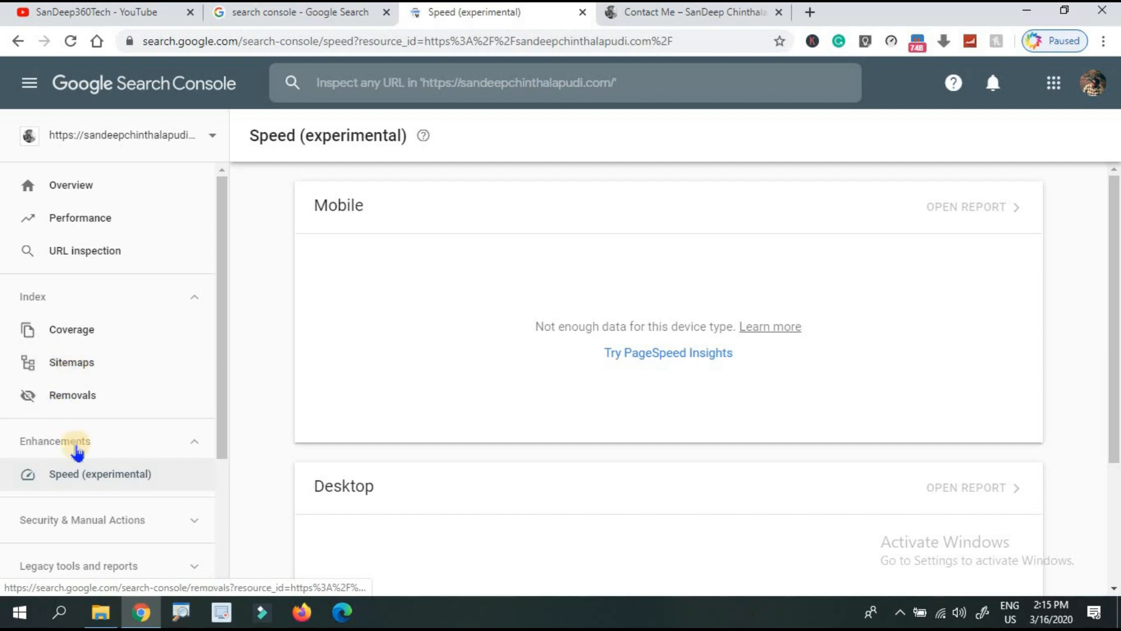
left_click(223, 493)
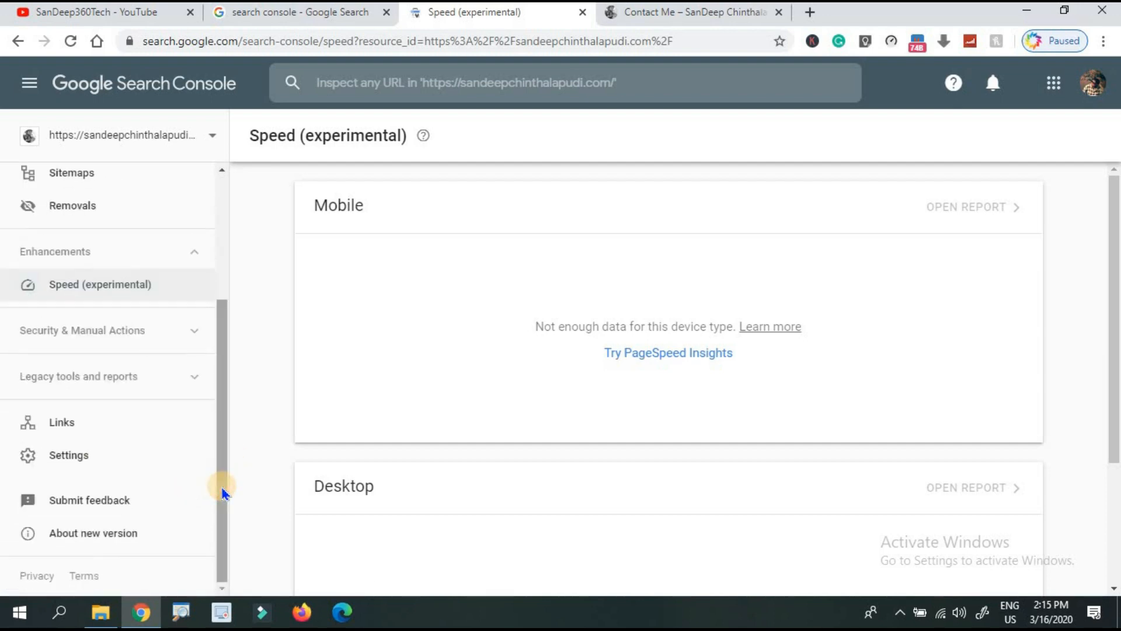
left_click_drag(223, 493, 220, 257)
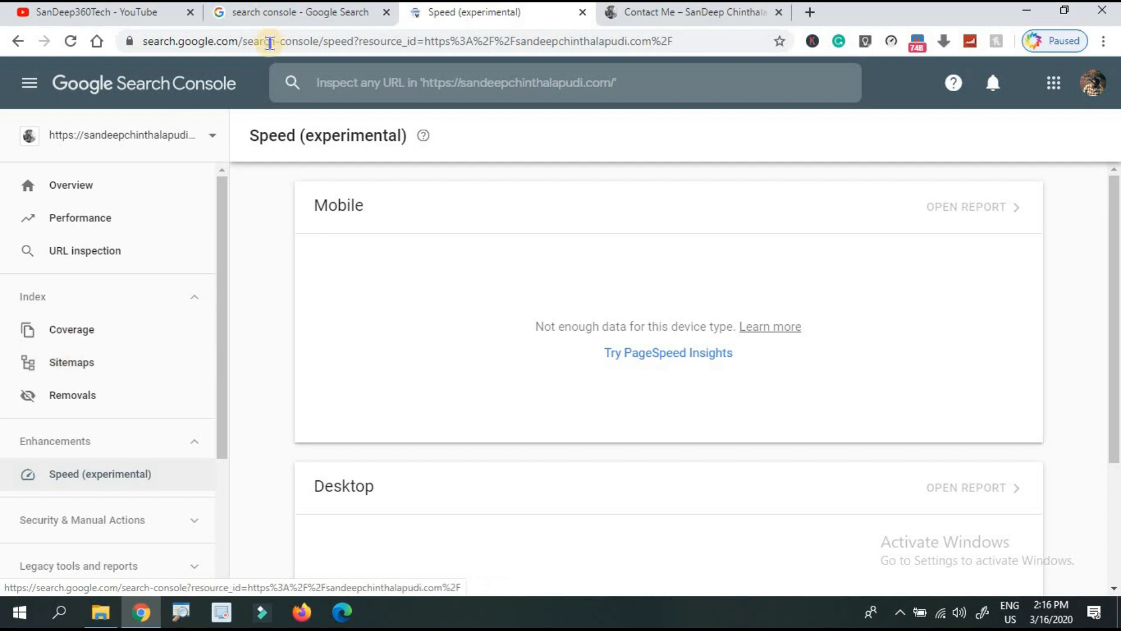
Step: Switch to the YouTube channel page, follow its banner link to the Digital Khammam website and look through the HOSTING page
left_click(228, 18)
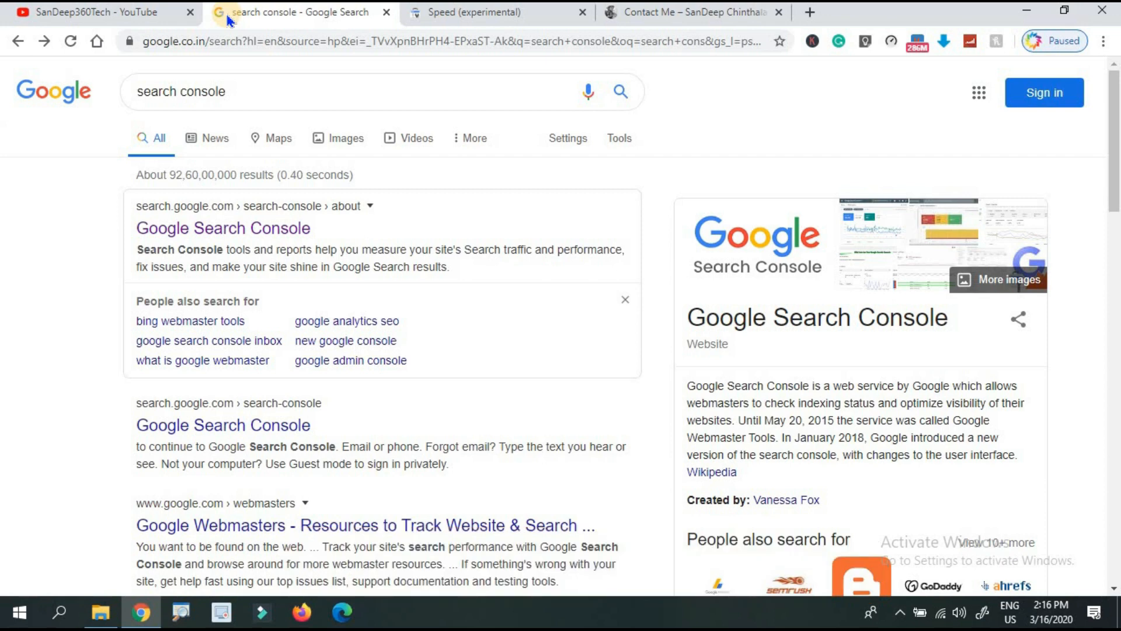
left_click(88, 12)
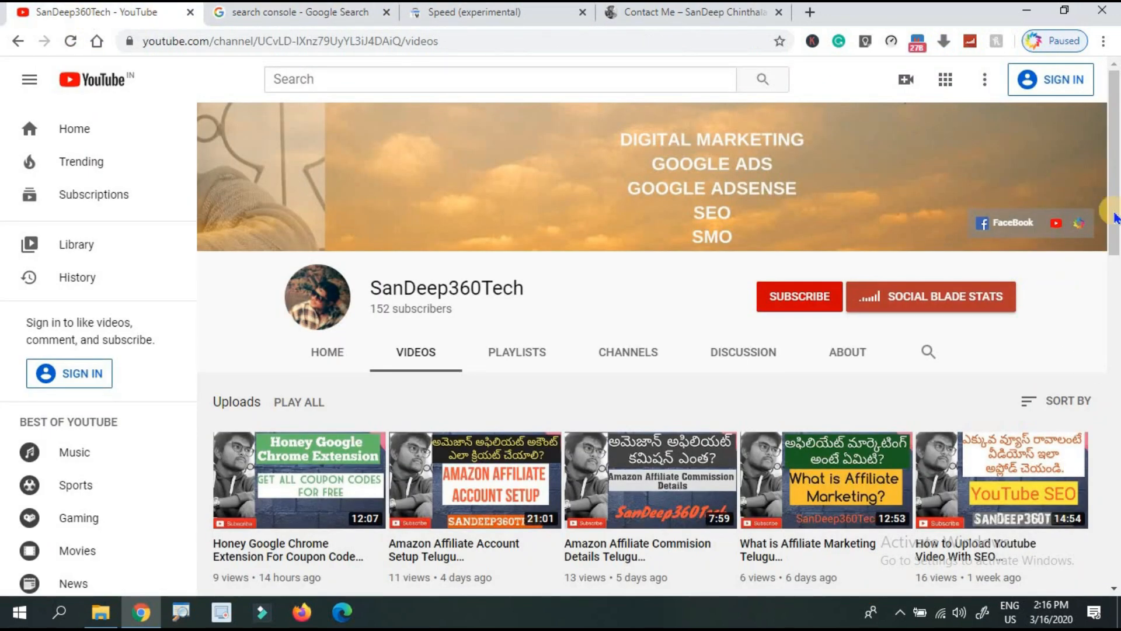
left_click(1084, 224)
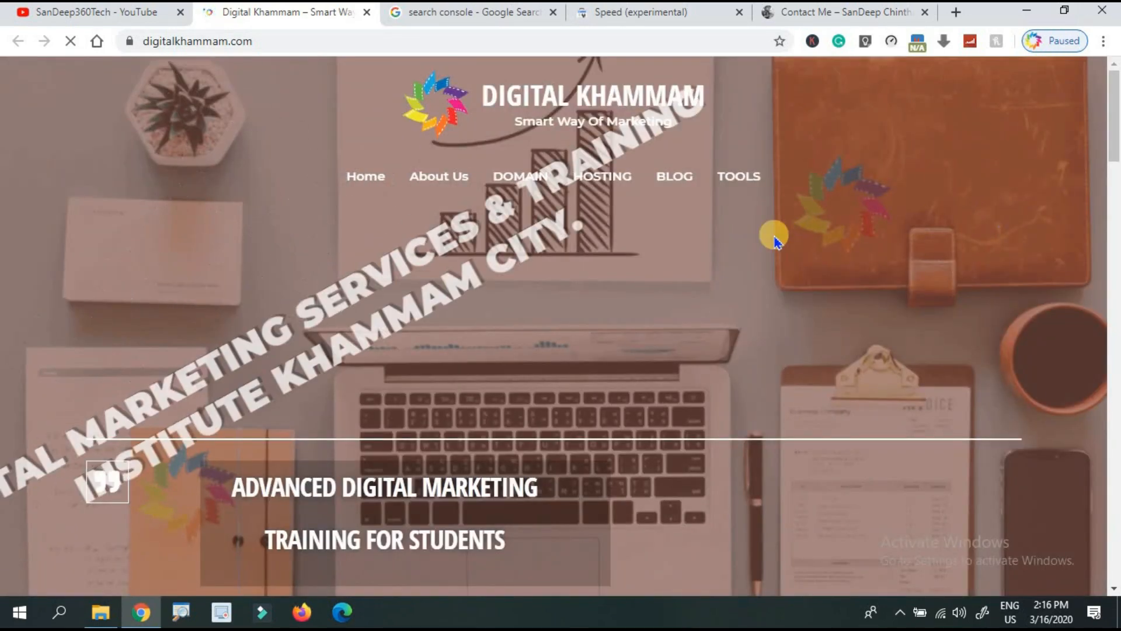
left_click(612, 176)
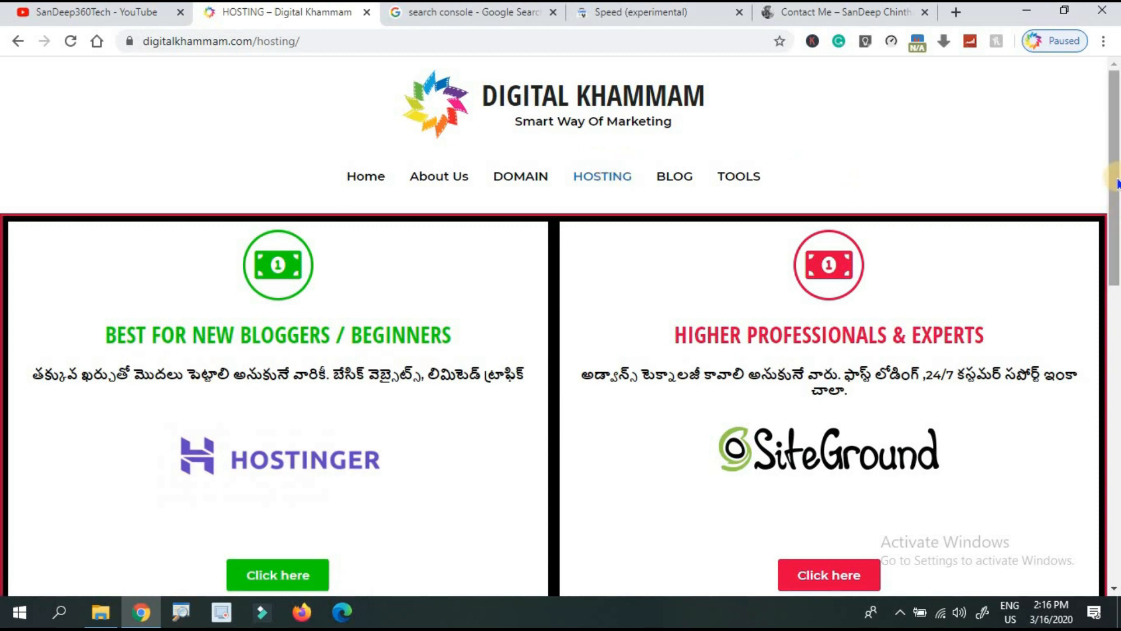
left_click_drag(1116, 184, 1116, 237)
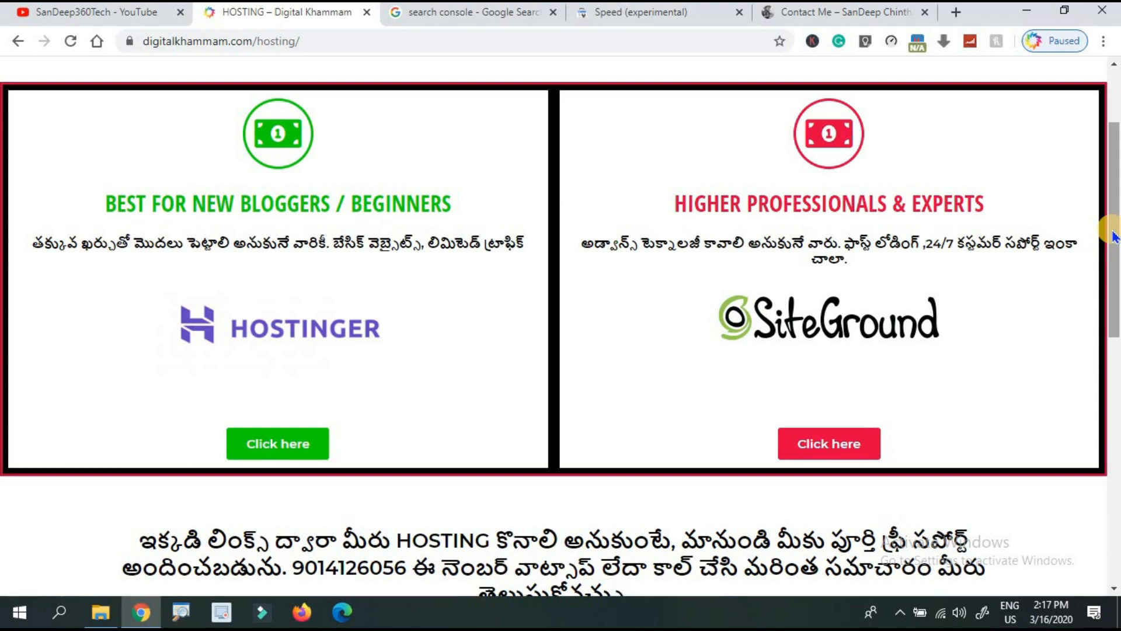
left_click_drag(1114, 237, 1116, 298)
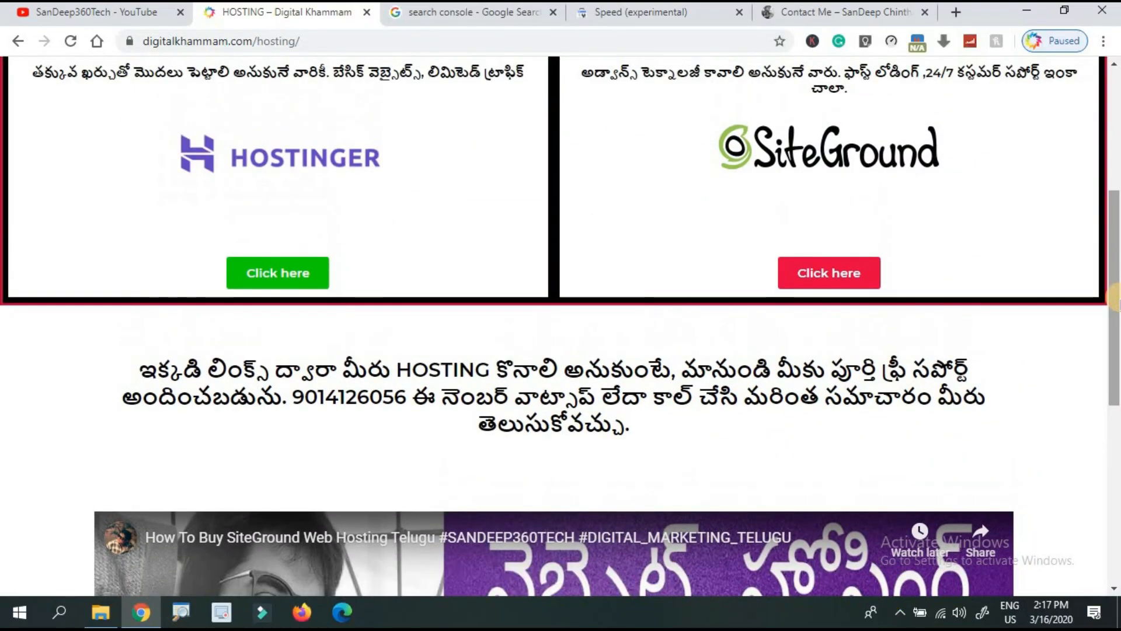